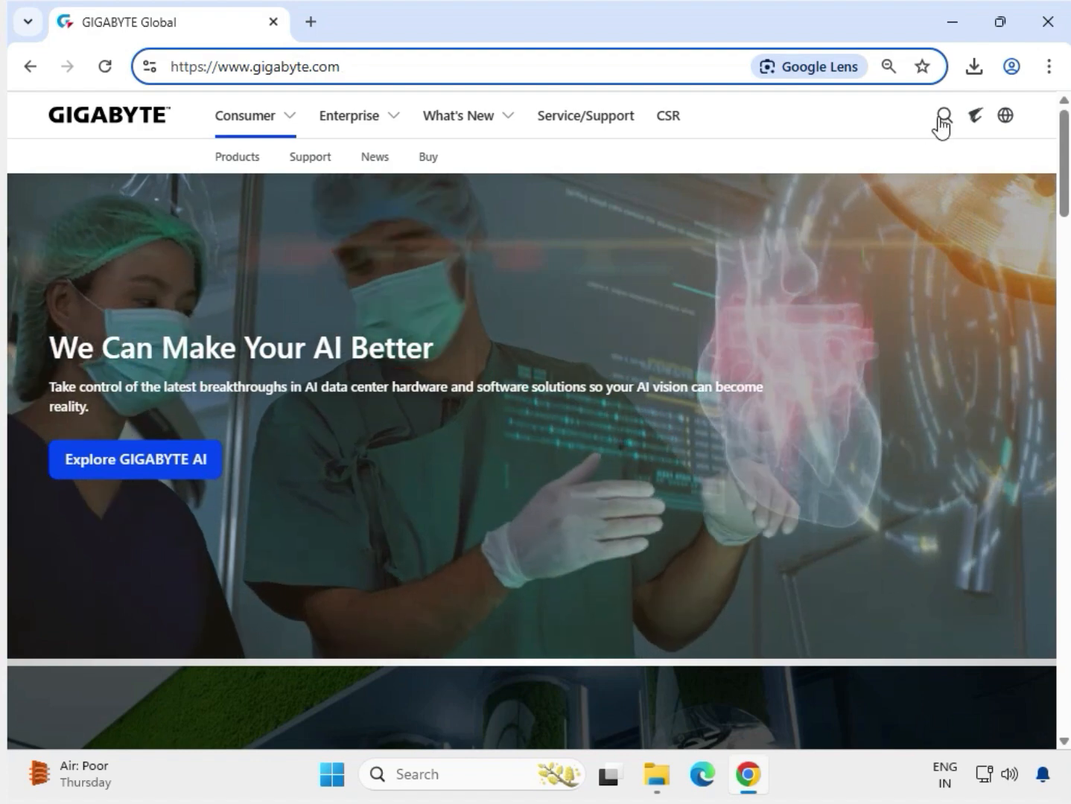
- Search the GIGABYTE website for B760 DS3H
{"action": "left_click", "coordinate": [943, 118]}
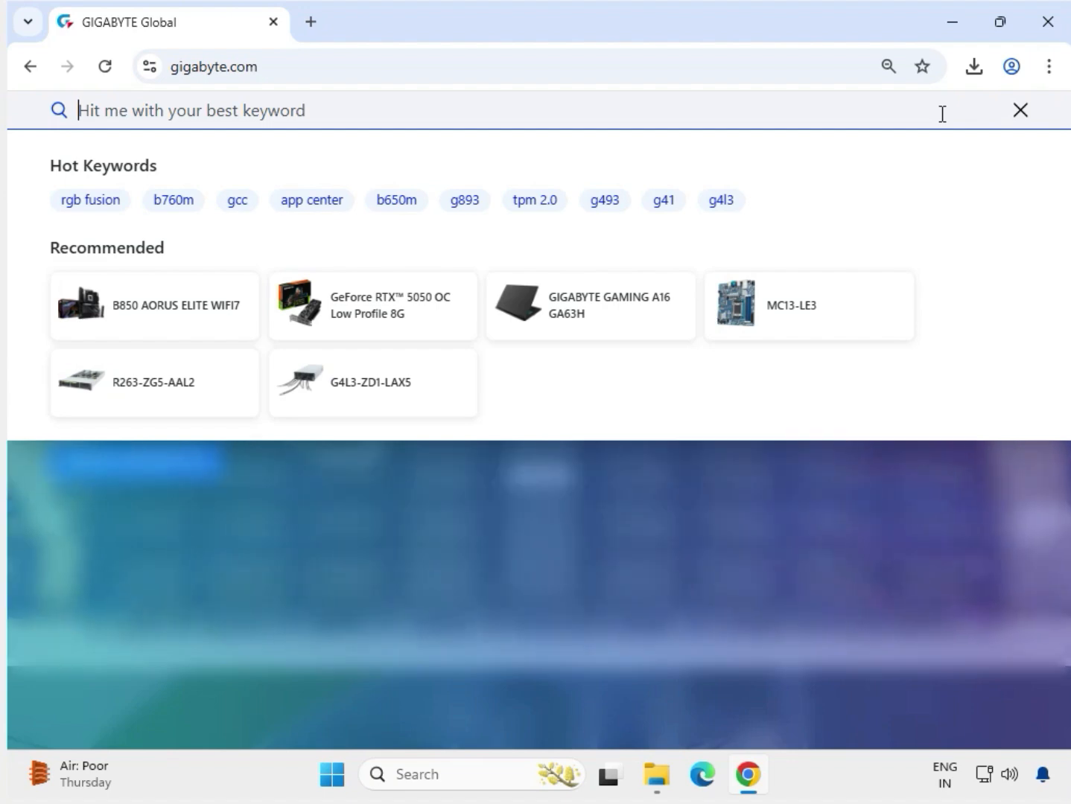
{"action": "type", "text": "B"}
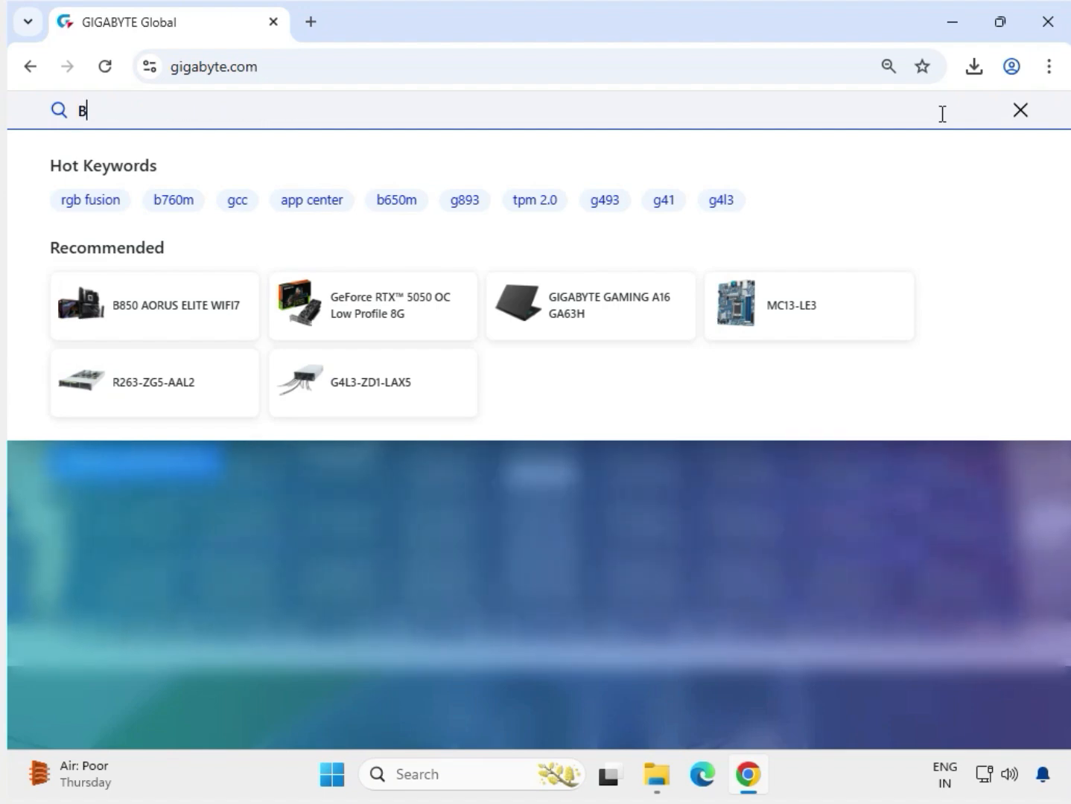
{"action": "type", "text": "760"}
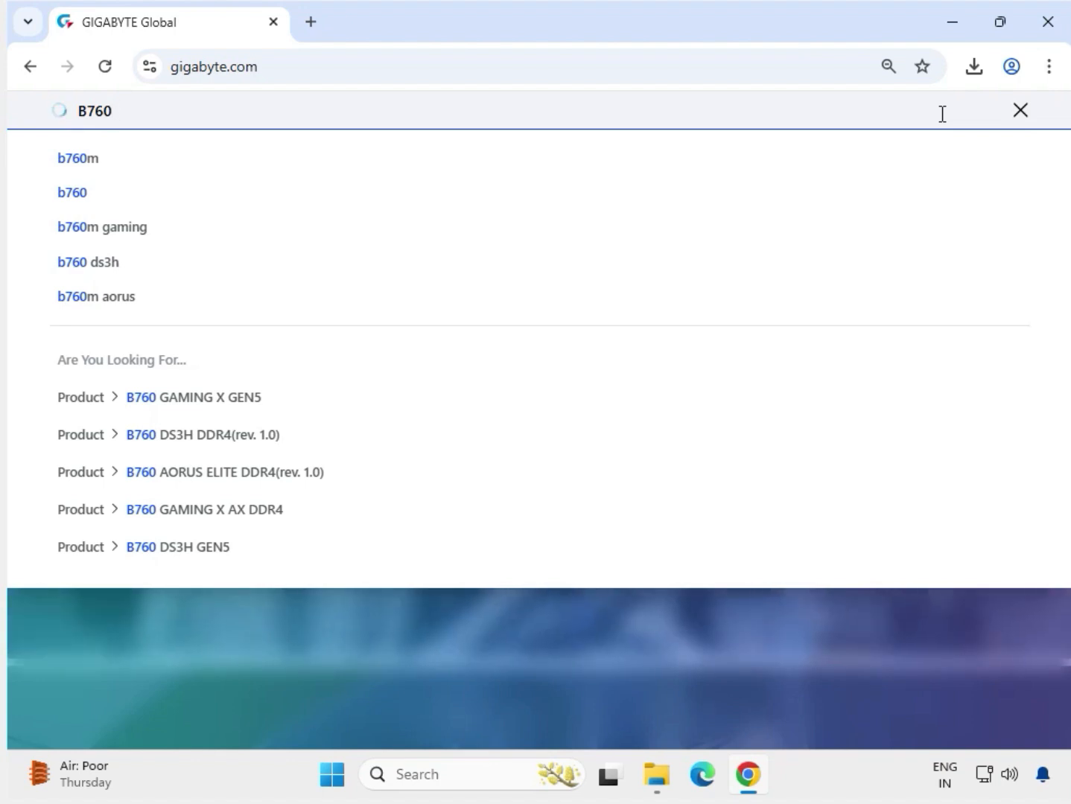
{"action": "type", "text": " DS"}
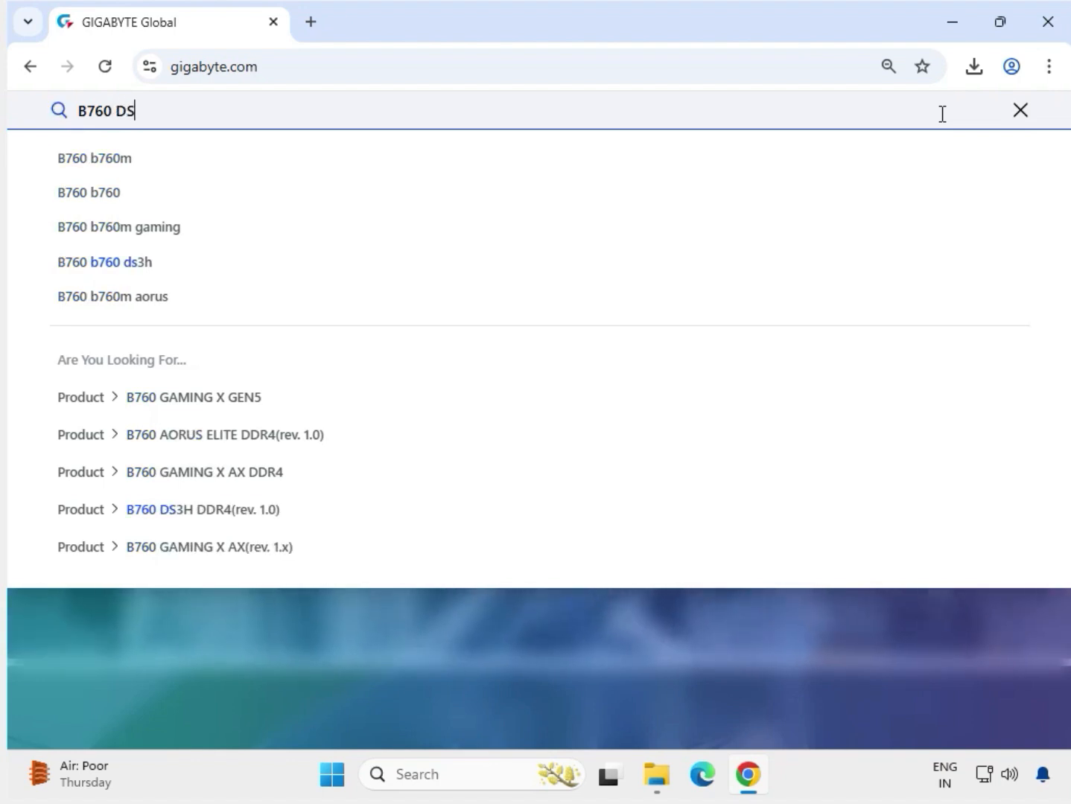
{"action": "type", "text": "3H"}
{"action": "key", "text": "Return"}
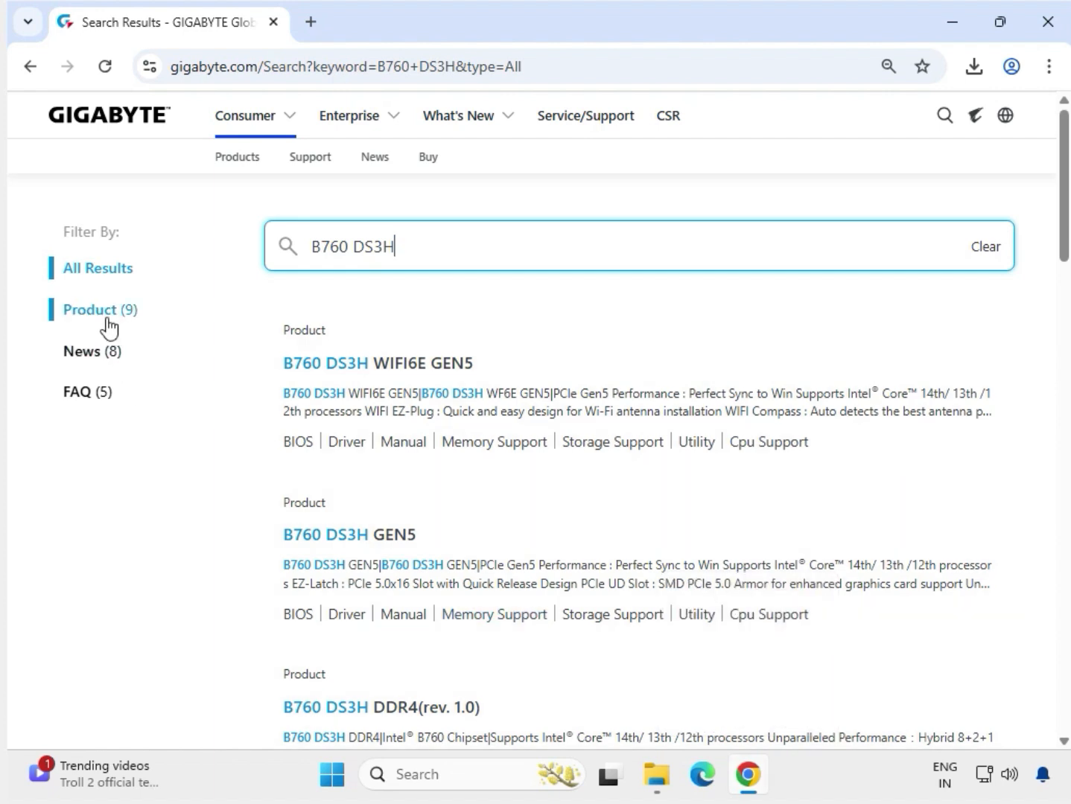
- Filter the search results to products and open the B760 DS3H (rev. 1.0) motherboard page
{"action": "left_click", "coordinate": [111, 322]}
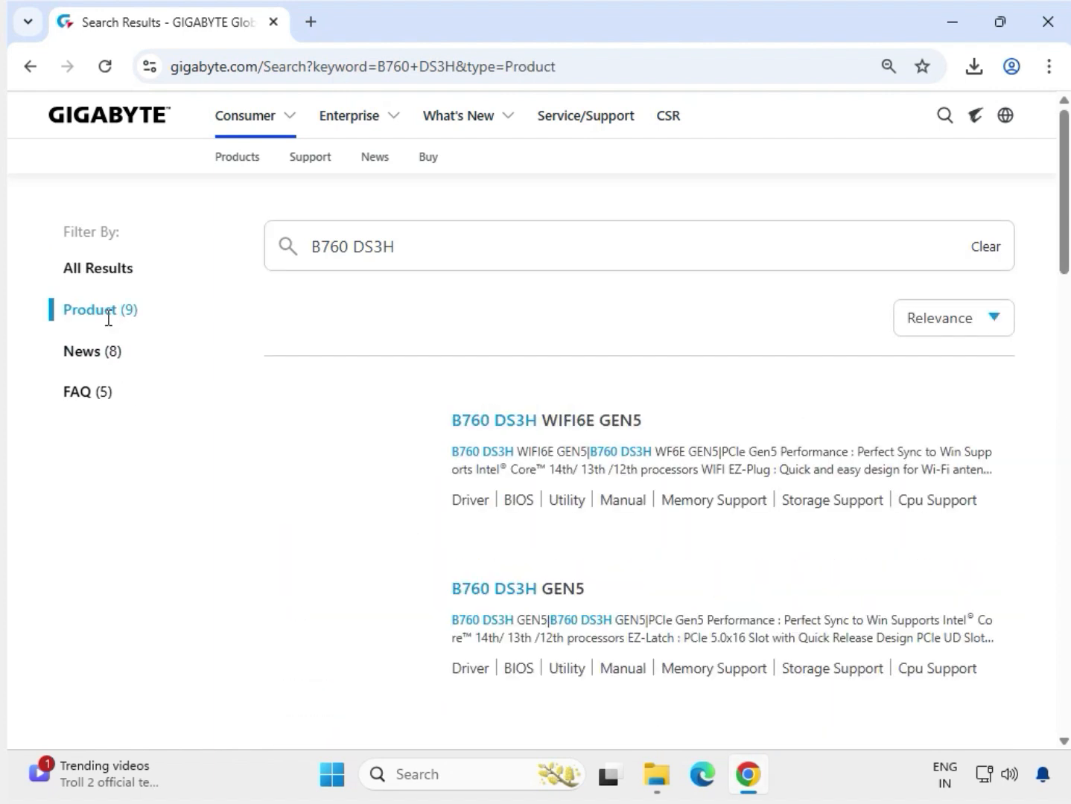
{"action": "scroll", "coordinate": [616, 609], "scroll_direction": "down", "scroll_amount": 3}
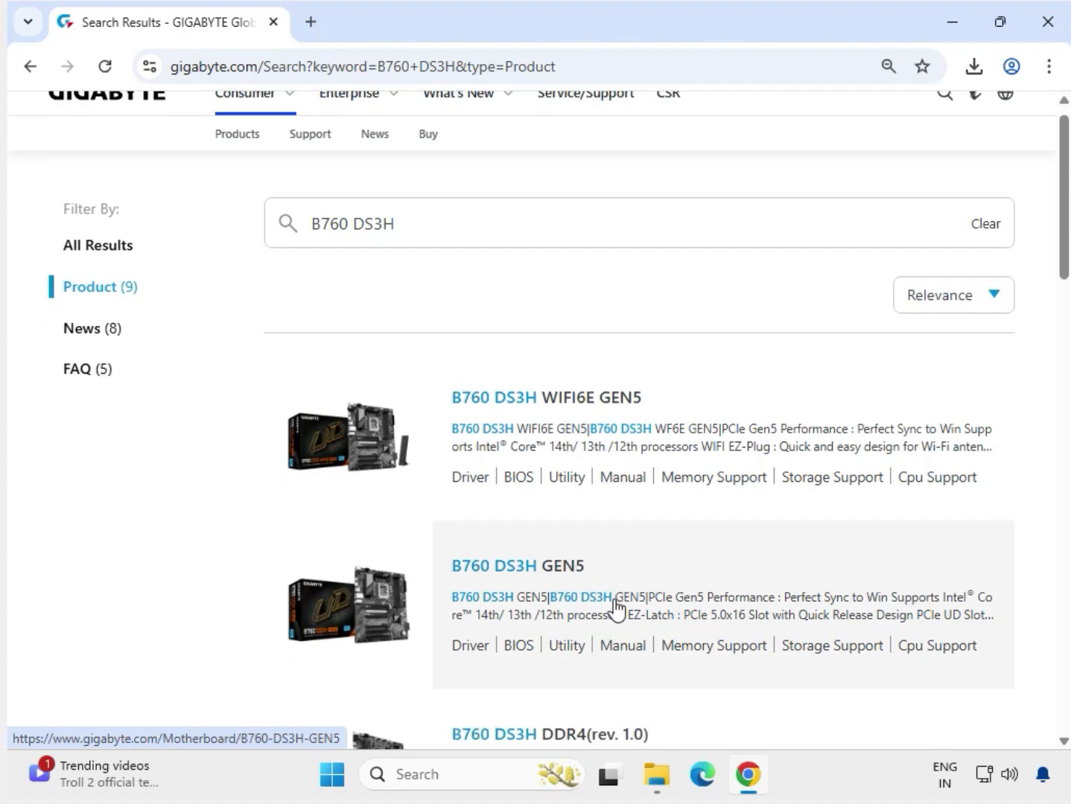
{"action": "scroll", "coordinate": [616, 609], "scroll_direction": "down", "scroll_amount": 7}
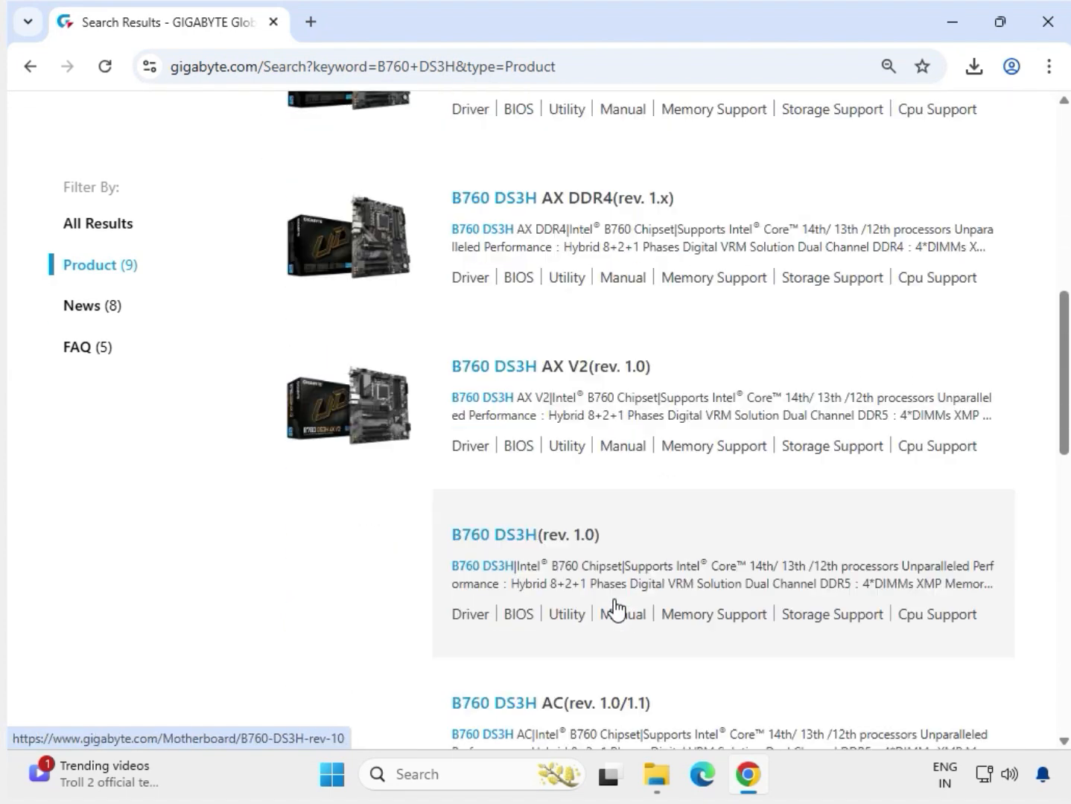
{"action": "left_click", "coordinate": [485, 537]}
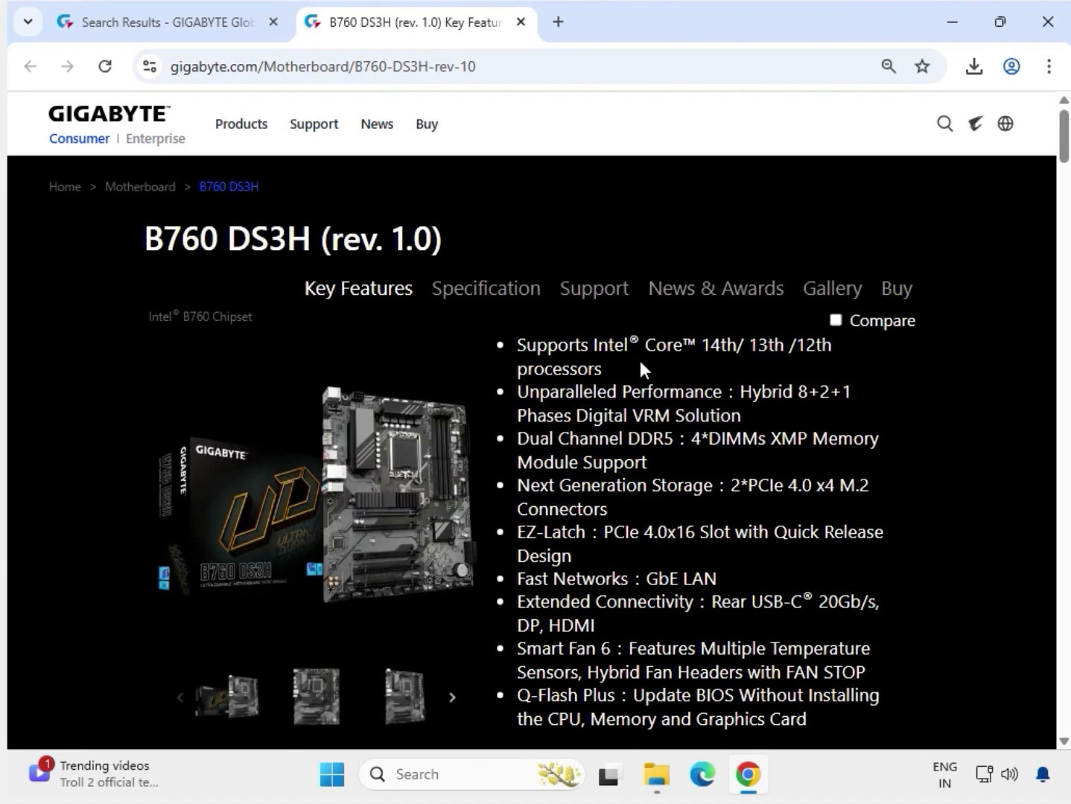
- Open the motherboard's support downloads and set the driver OS to Windows 11 64bit
{"action": "left_click", "coordinate": [609, 292]}
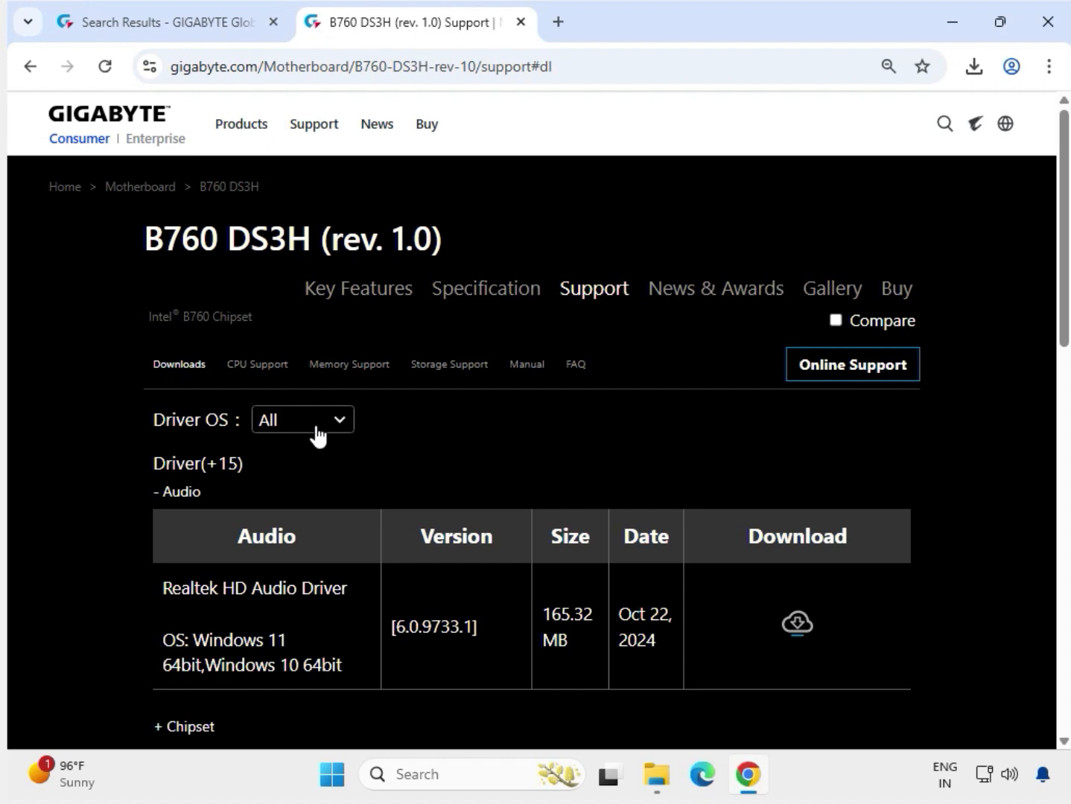
{"action": "left_click", "coordinate": [318, 437]}
{"action": "left_click", "coordinate": [362, 451]}
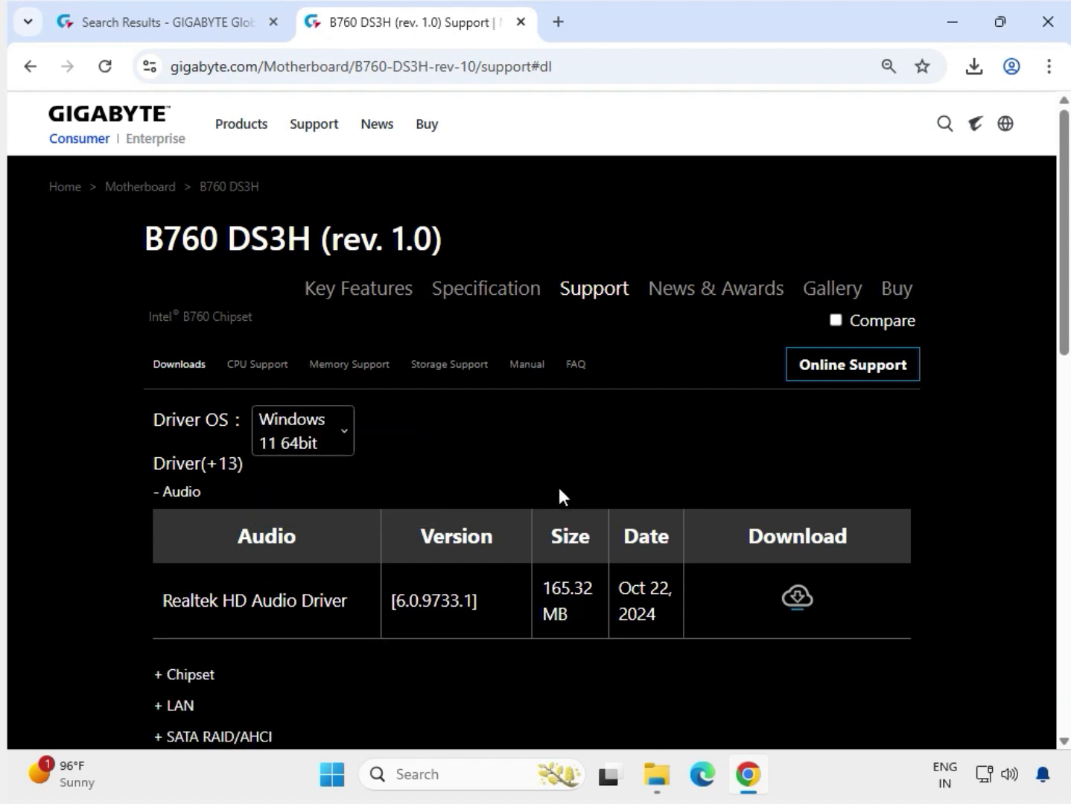
- Start downloading the Realtek HD Audio Driver, and open the previously downloaded mb_driver_612_realtekdch (7).zip archive from the download history
{"action": "left_click_drag", "start_coordinate": [173, 600], "coordinate": [549, 593]}
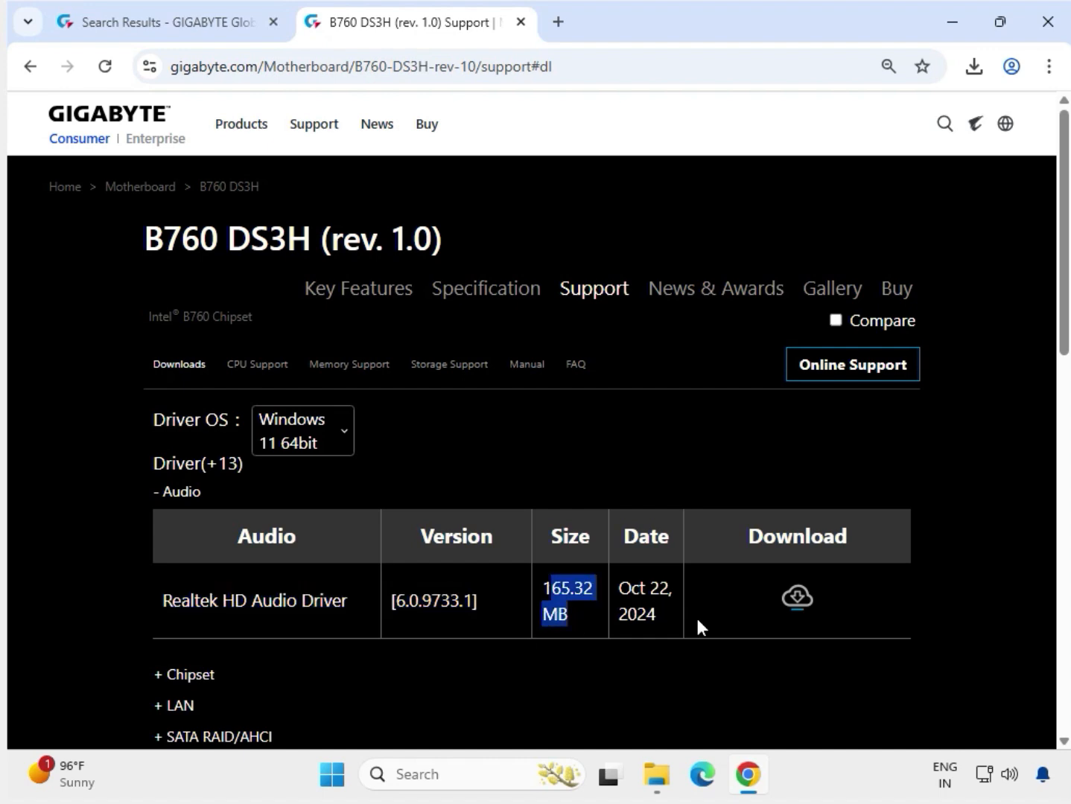
{"action": "left_click", "coordinate": [796, 593]}
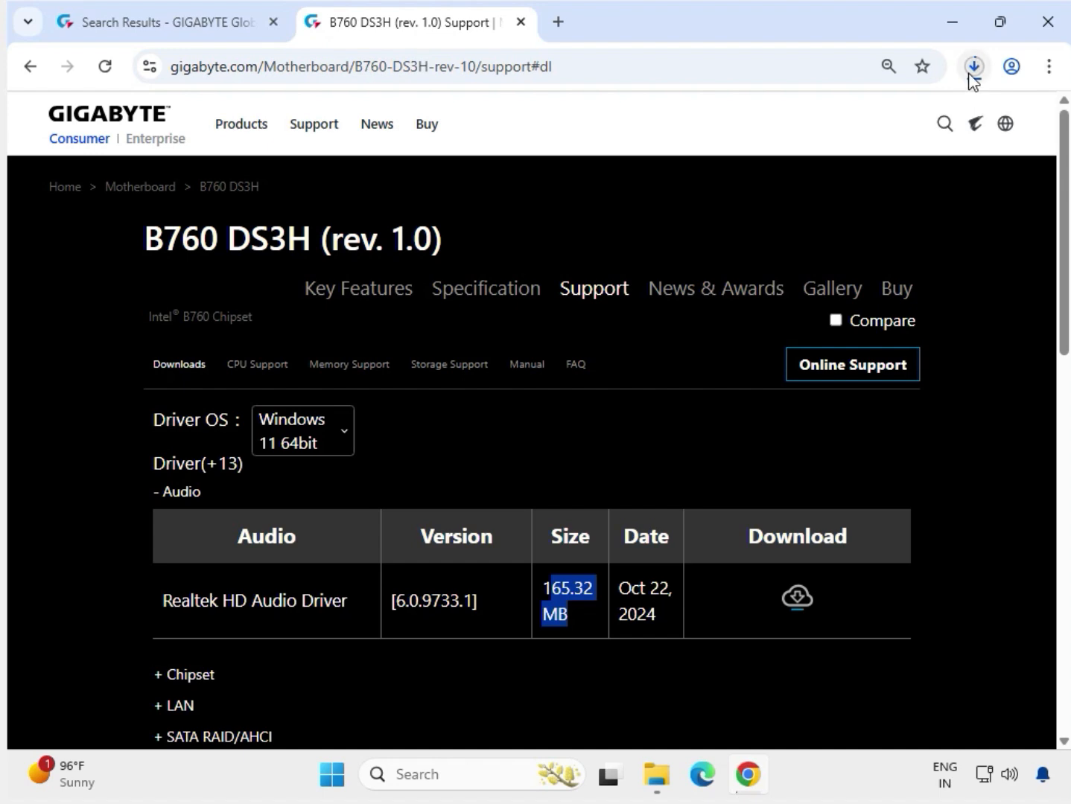
{"action": "left_click", "coordinate": [970, 74]}
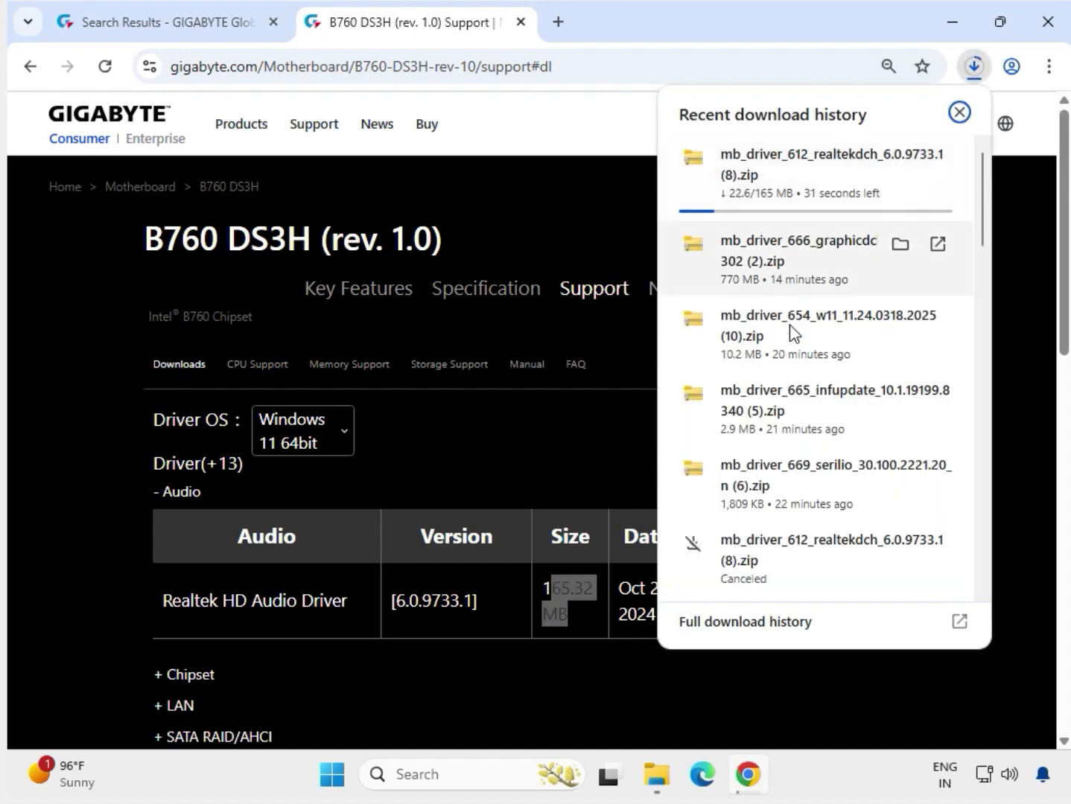
{"action": "scroll", "coordinate": [893, 447], "scroll_direction": "down", "scroll_amount": 2}
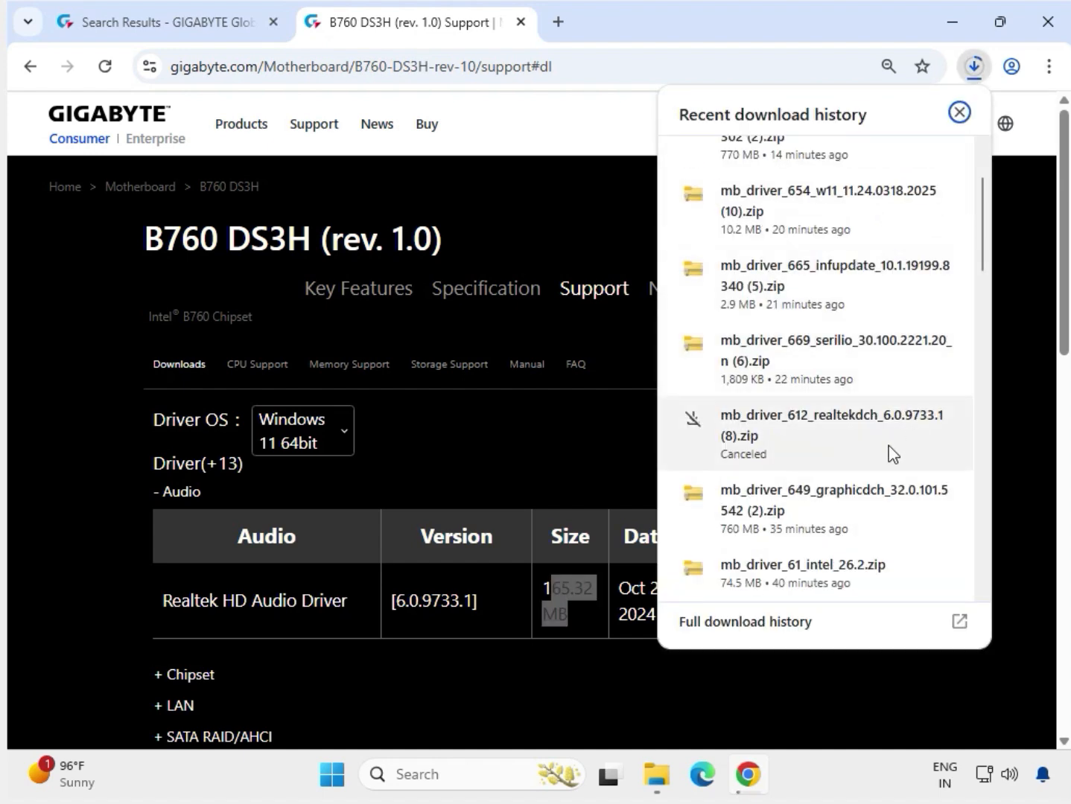
{"action": "scroll", "coordinate": [890, 450], "scroll_direction": "up", "scroll_amount": 2}
{"action": "scroll", "coordinate": [888, 451], "scroll_direction": "down", "scroll_amount": 4}
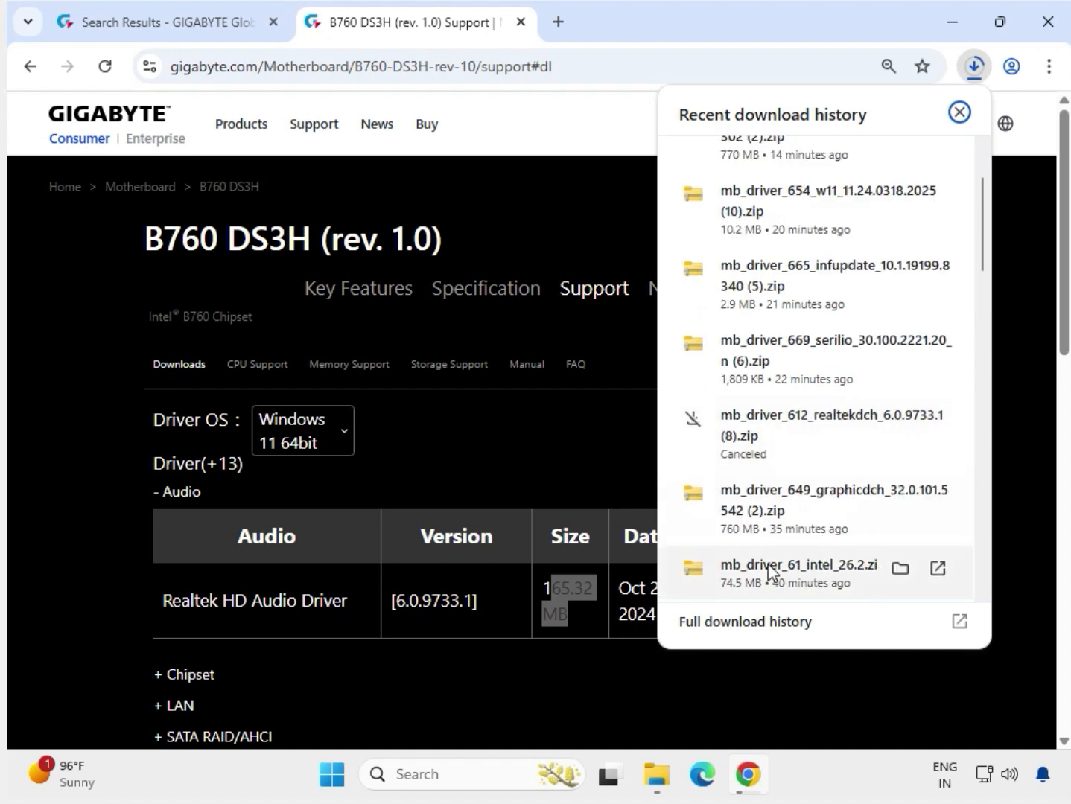
{"action": "scroll", "coordinate": [769, 572], "scroll_direction": "down", "scroll_amount": 2}
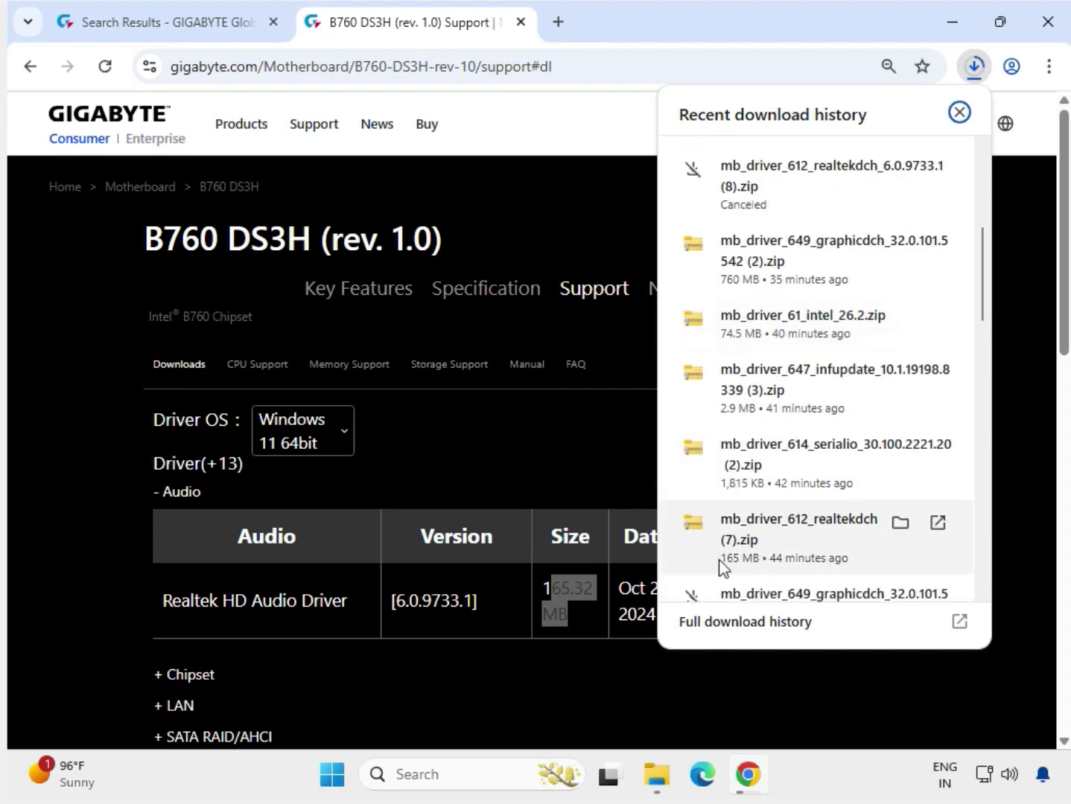
{"action": "left_click", "coordinate": [770, 527]}
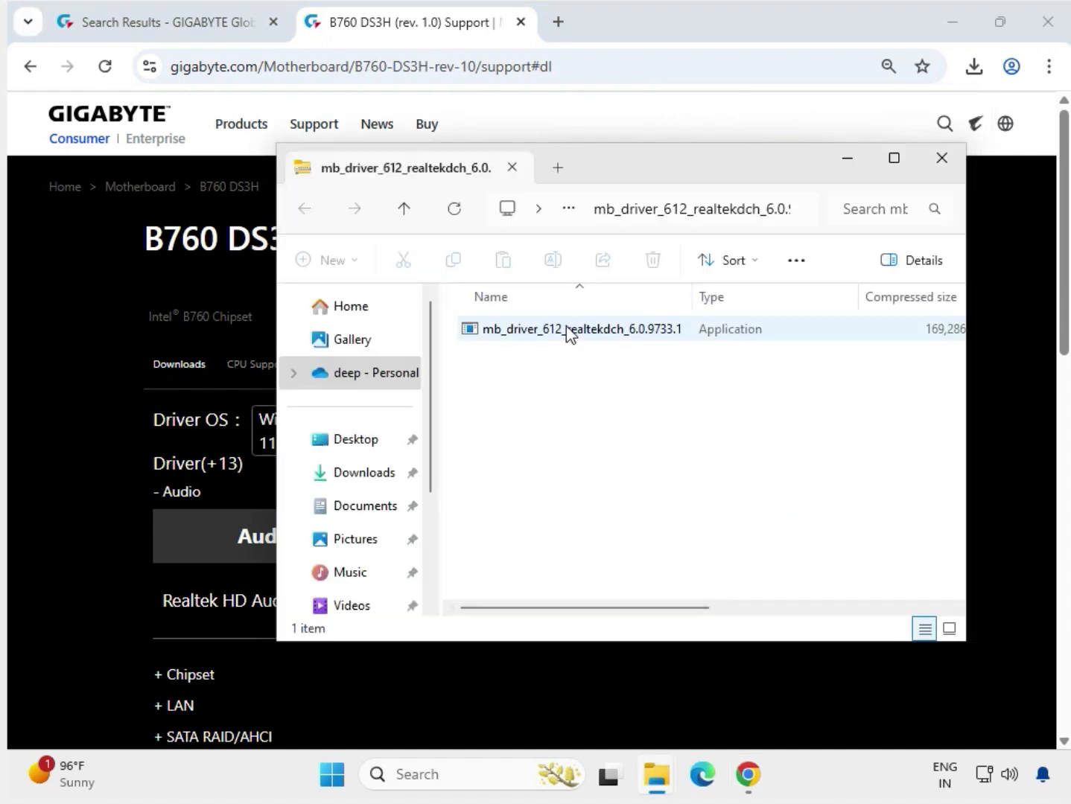
- Run the mb_driver_612_realtekdch_6.0.9733.1 installer, allow it to make changes to the device, and close the archive window
{"action": "left_click", "coordinate": [569, 334]}
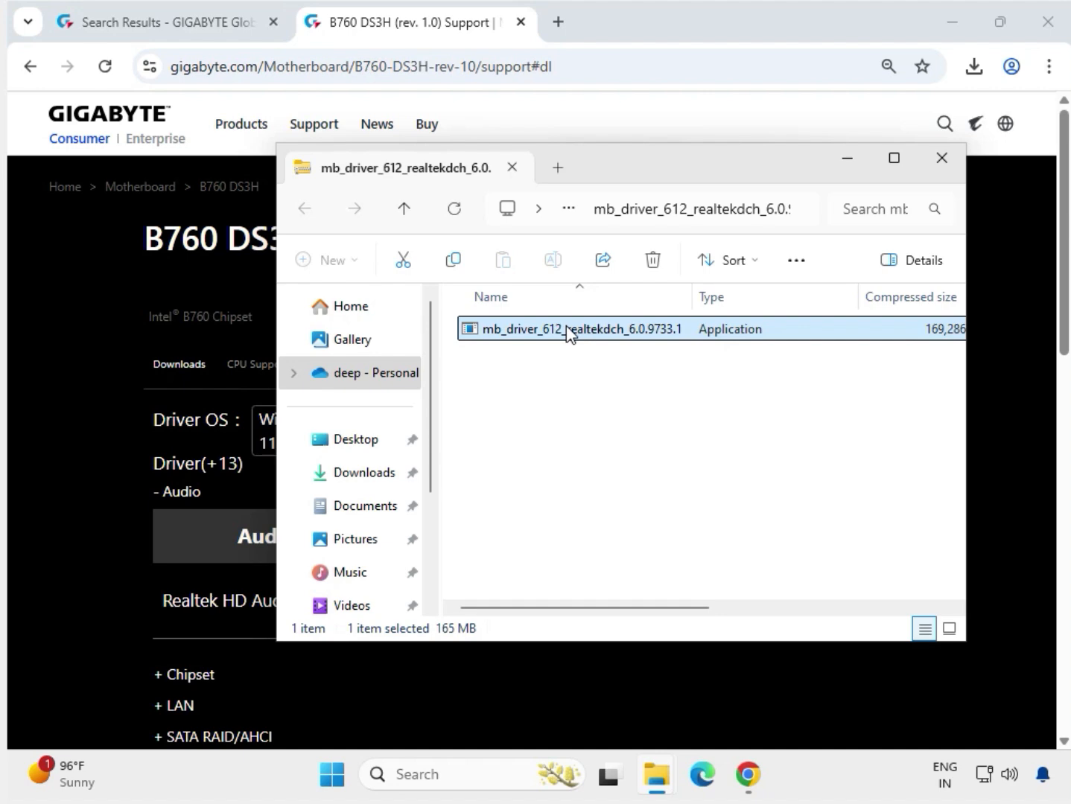
{"action": "double_click", "coordinate": [568, 335]}
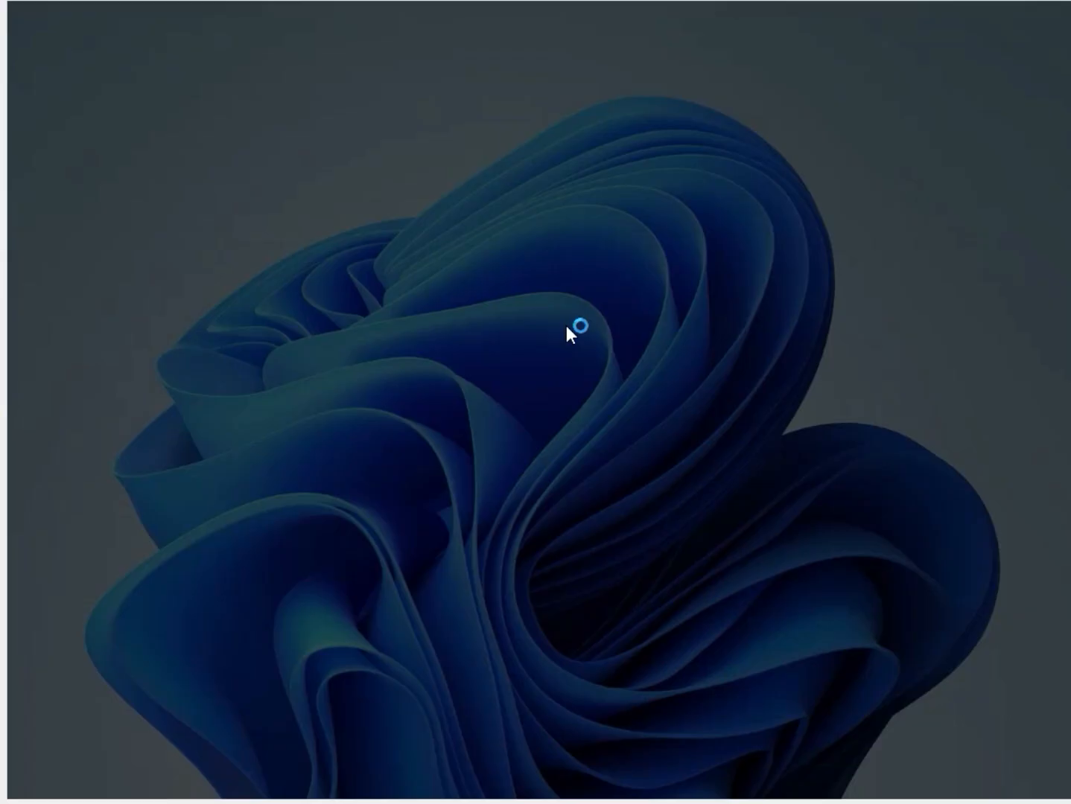
{"action": "left_click", "coordinate": [448, 560]}
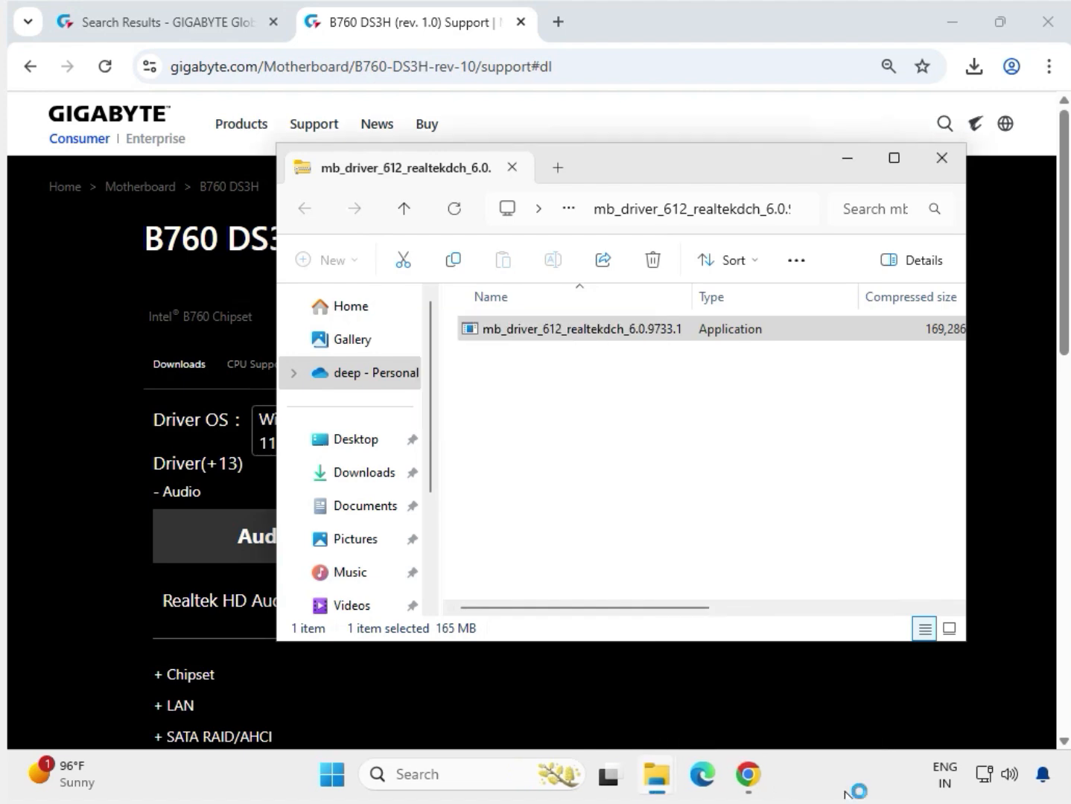
{"action": "left_click", "coordinate": [942, 158]}
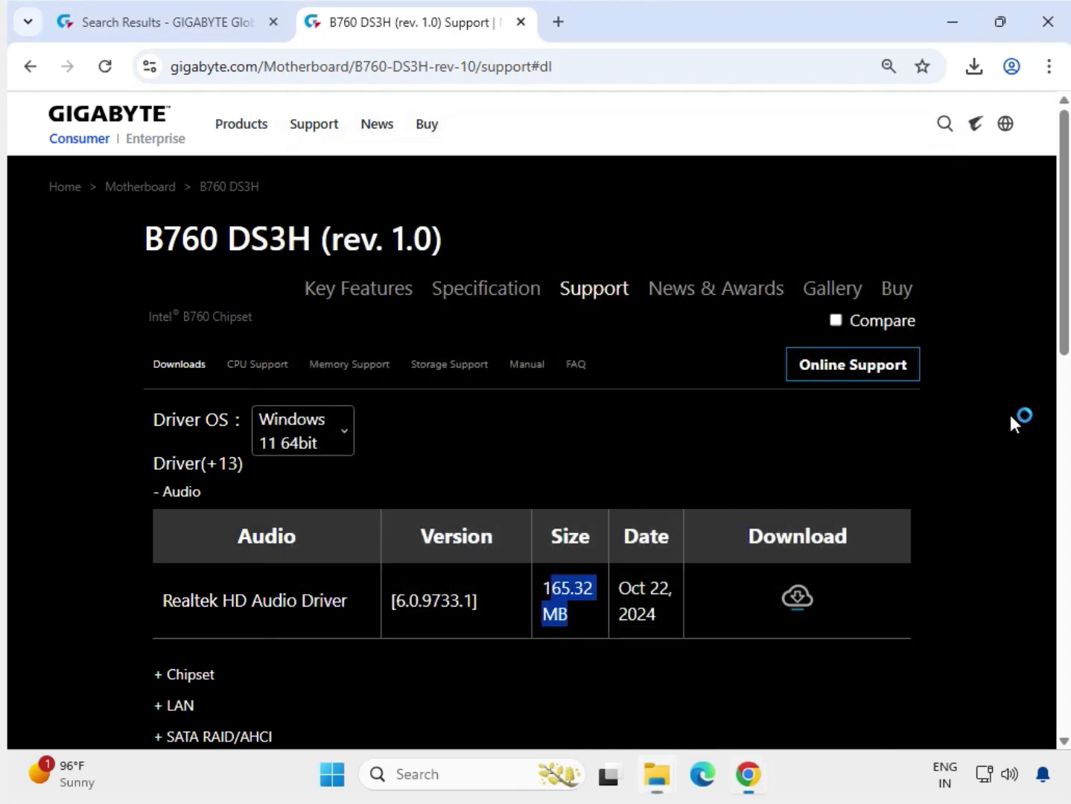
- Expand the Chipset driver list and download the Intel Serial I/O driver
{"action": "left_click", "coordinate": [999, 432]}
{"action": "scroll", "coordinate": [438, 573], "scroll_direction": "down", "scroll_amount": 2}
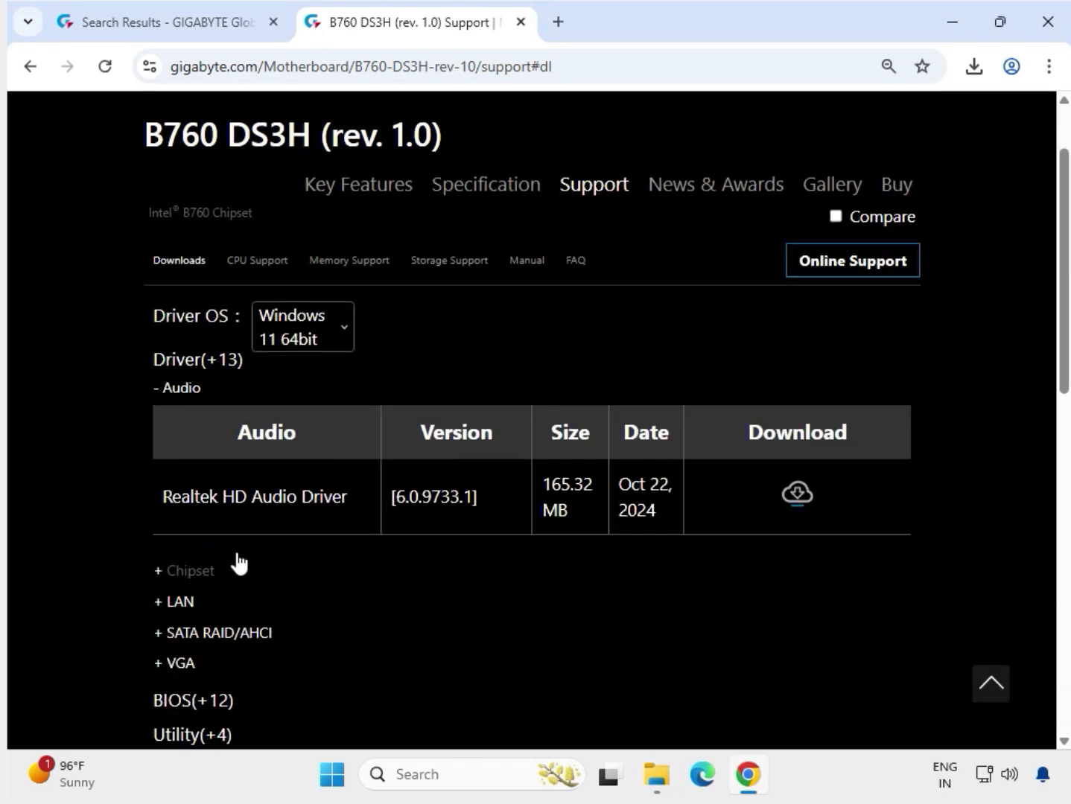
{"action": "left_click", "coordinate": [191, 570]}
{"action": "scroll", "coordinate": [239, 562], "scroll_direction": "down", "scroll_amount": 4}
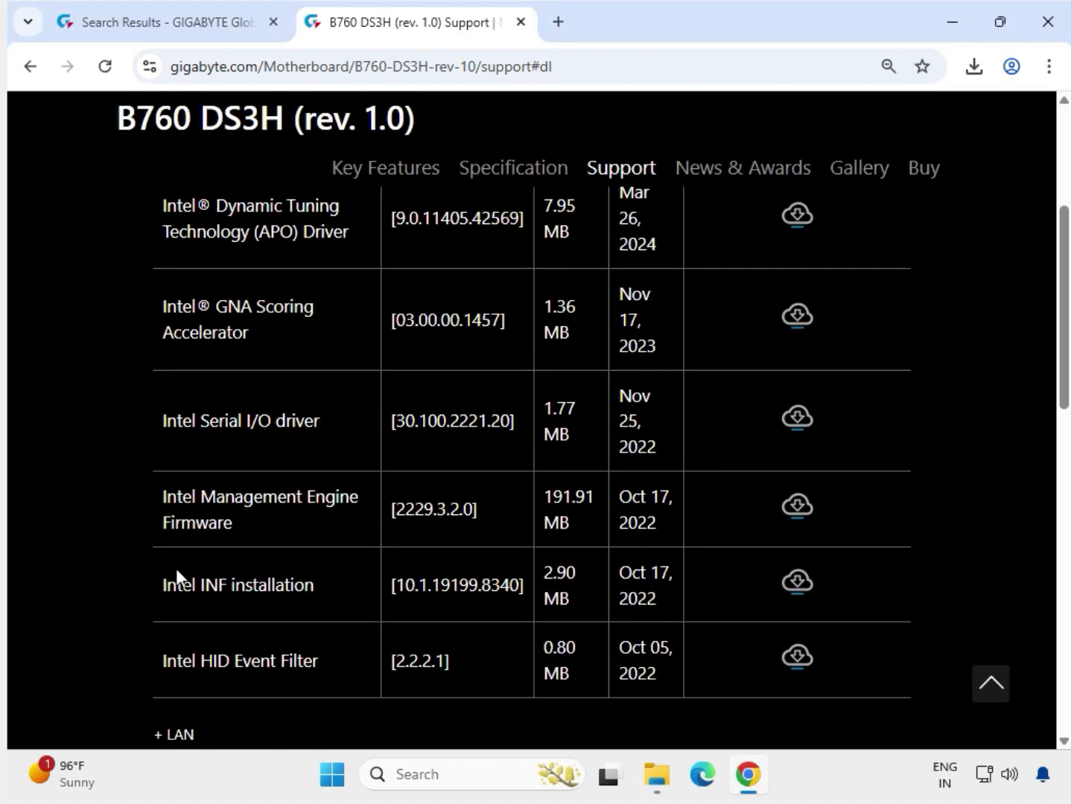
{"action": "left_click_drag", "start_coordinate": [166, 419], "coordinate": [244, 419]}
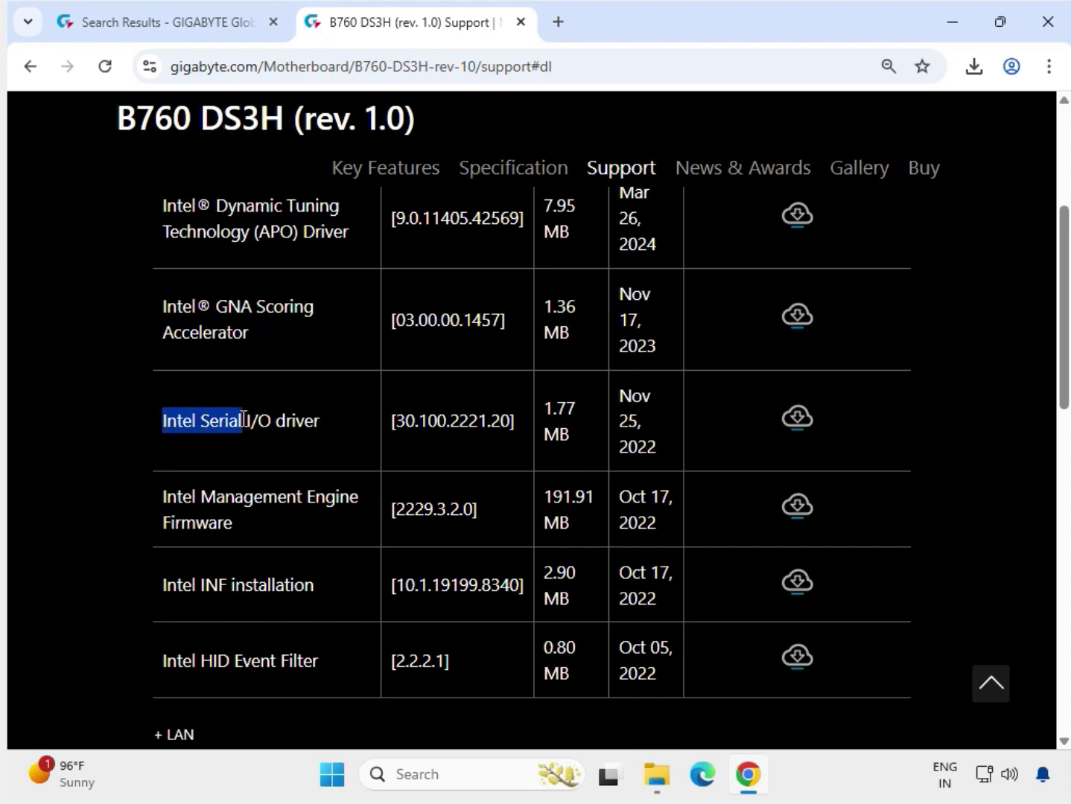
{"action": "left_click", "coordinate": [796, 423]}
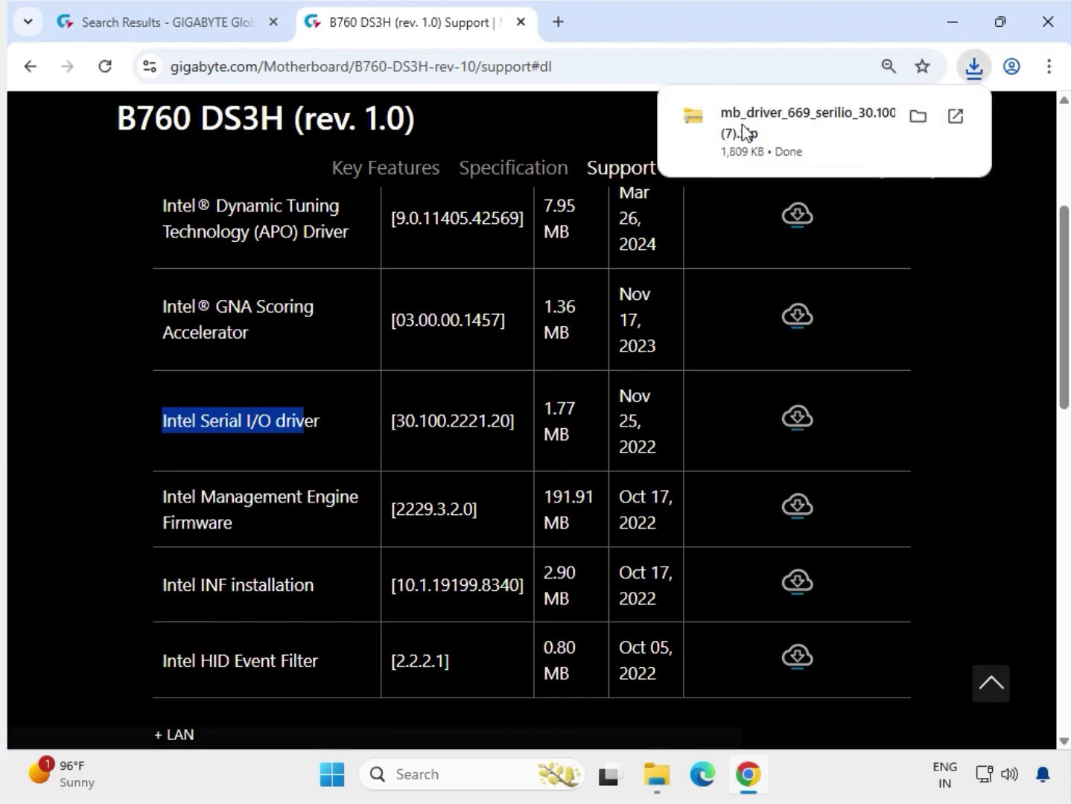
- Run 669_30.100.2221.20_SETUPSERIALIO from the downloaded archive with permission granted, mark it as installed correctly, and close the archive window
{"action": "left_click", "coordinate": [757, 146]}
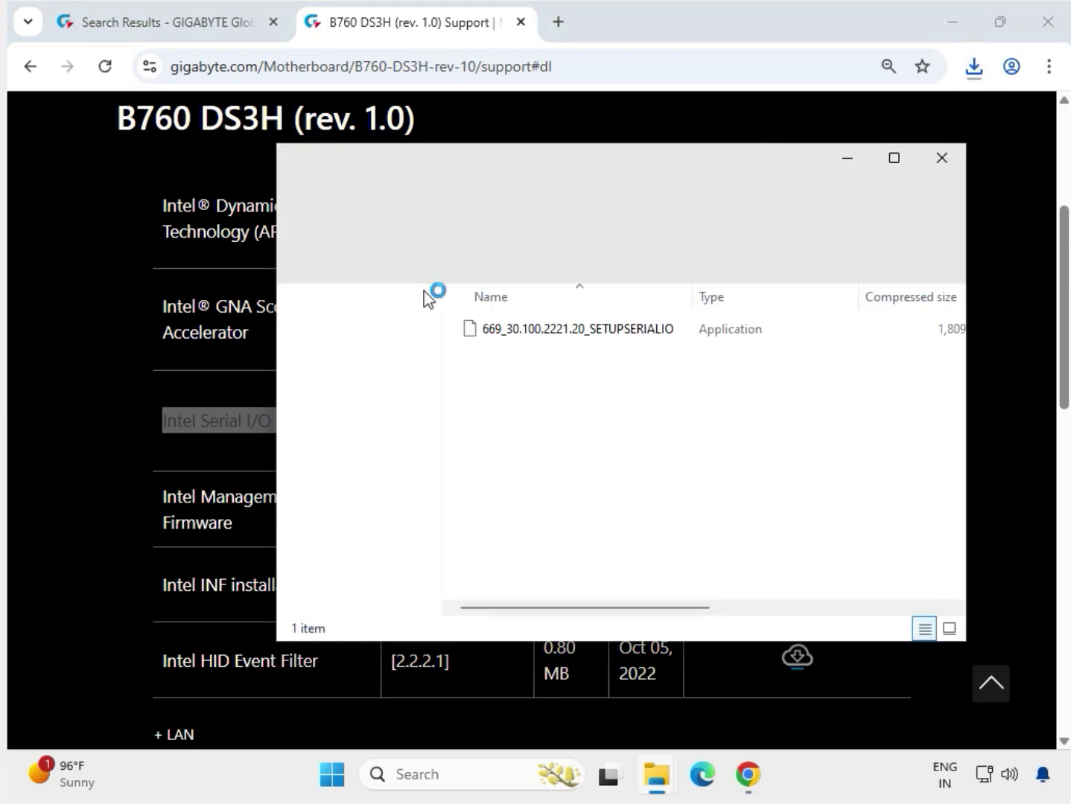
{"action": "double_click", "coordinate": [519, 331]}
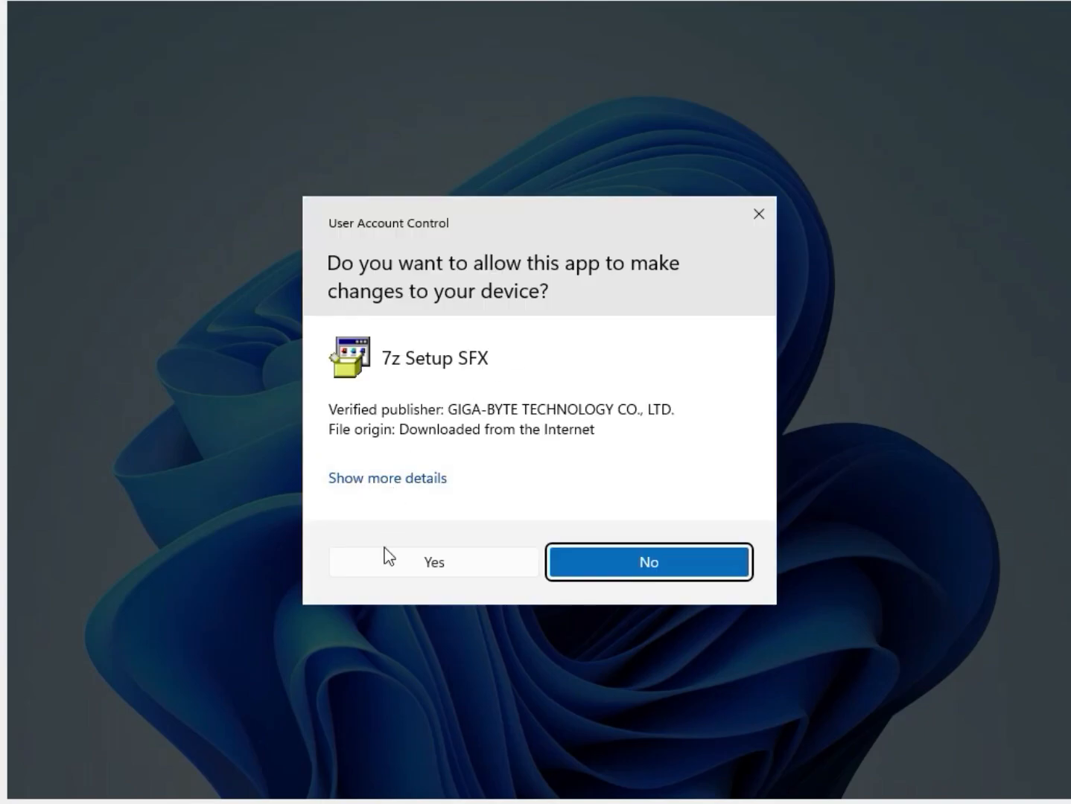
{"action": "left_click", "coordinate": [390, 557]}
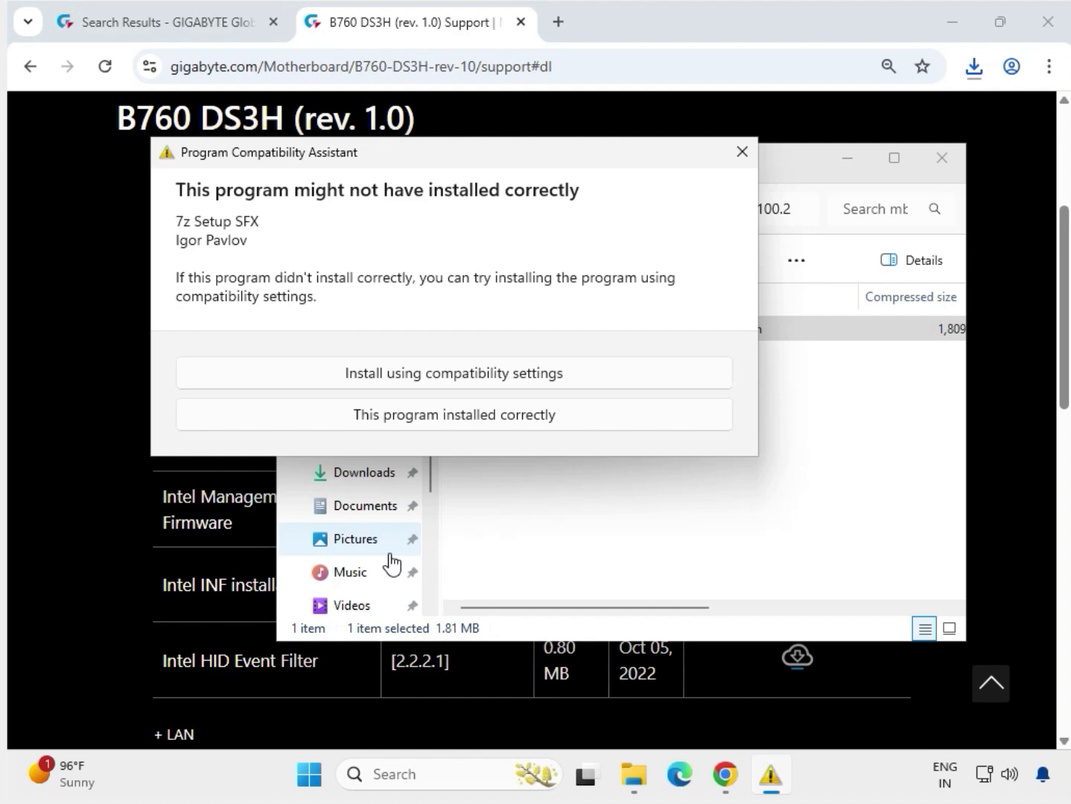
{"action": "left_click", "coordinate": [442, 416]}
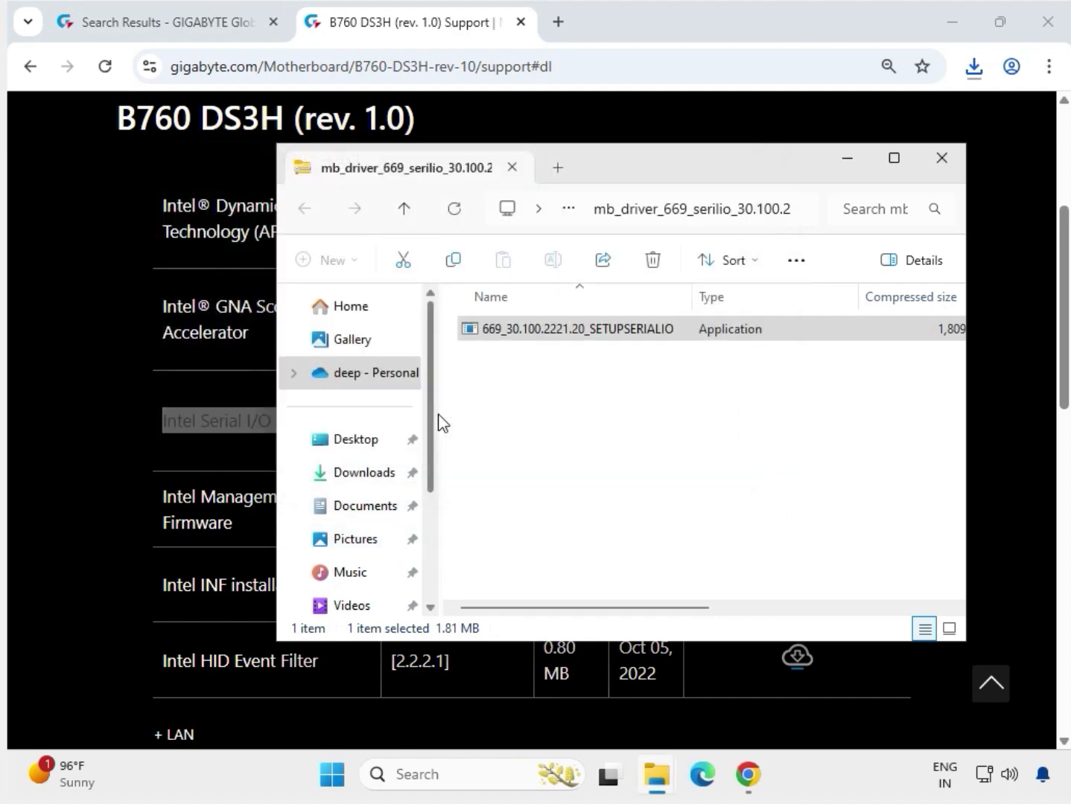
{"action": "left_click", "coordinate": [941, 159]}
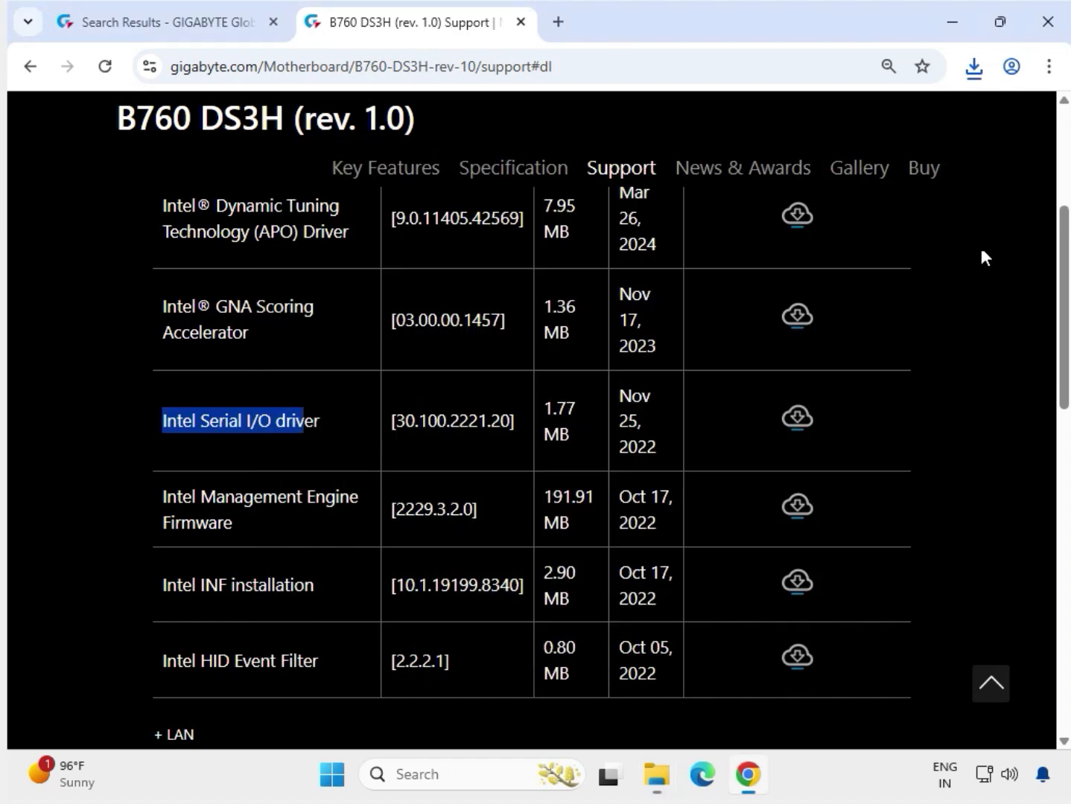
- Download the Intel INF installation driver and open its mb_driver_665_infupdate archive
{"action": "left_click", "coordinate": [987, 265]}
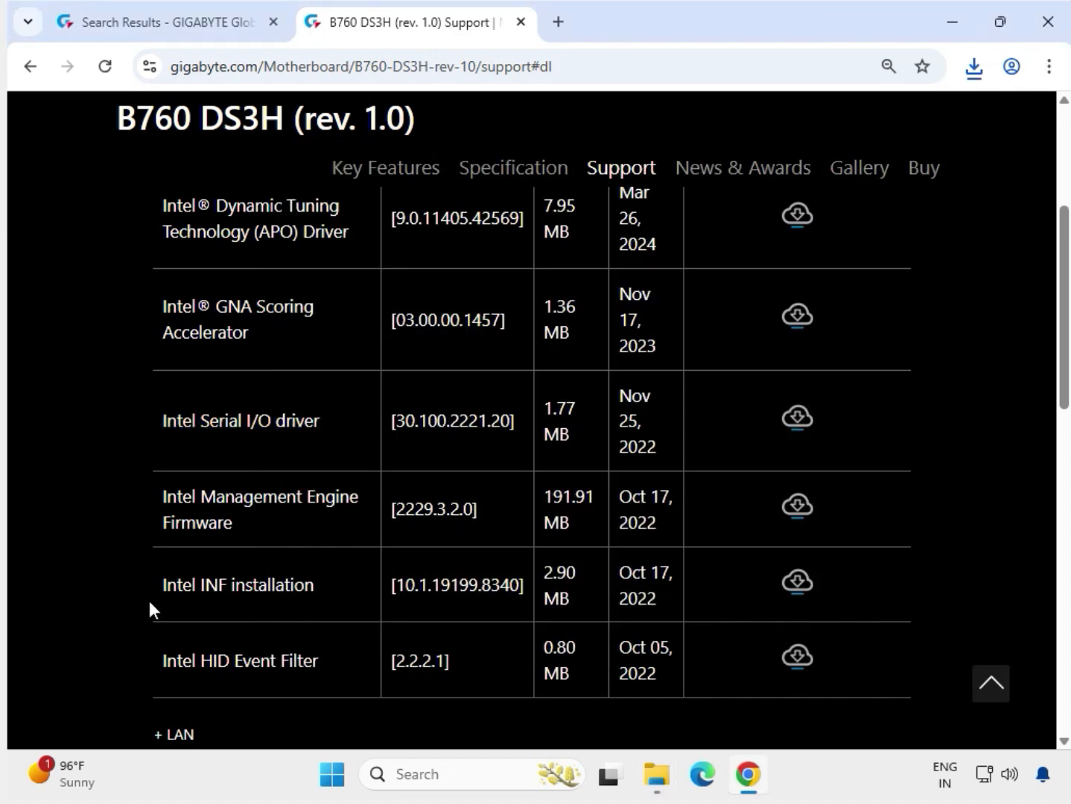
{"action": "left_click_drag", "start_coordinate": [160, 590], "coordinate": [308, 590]}
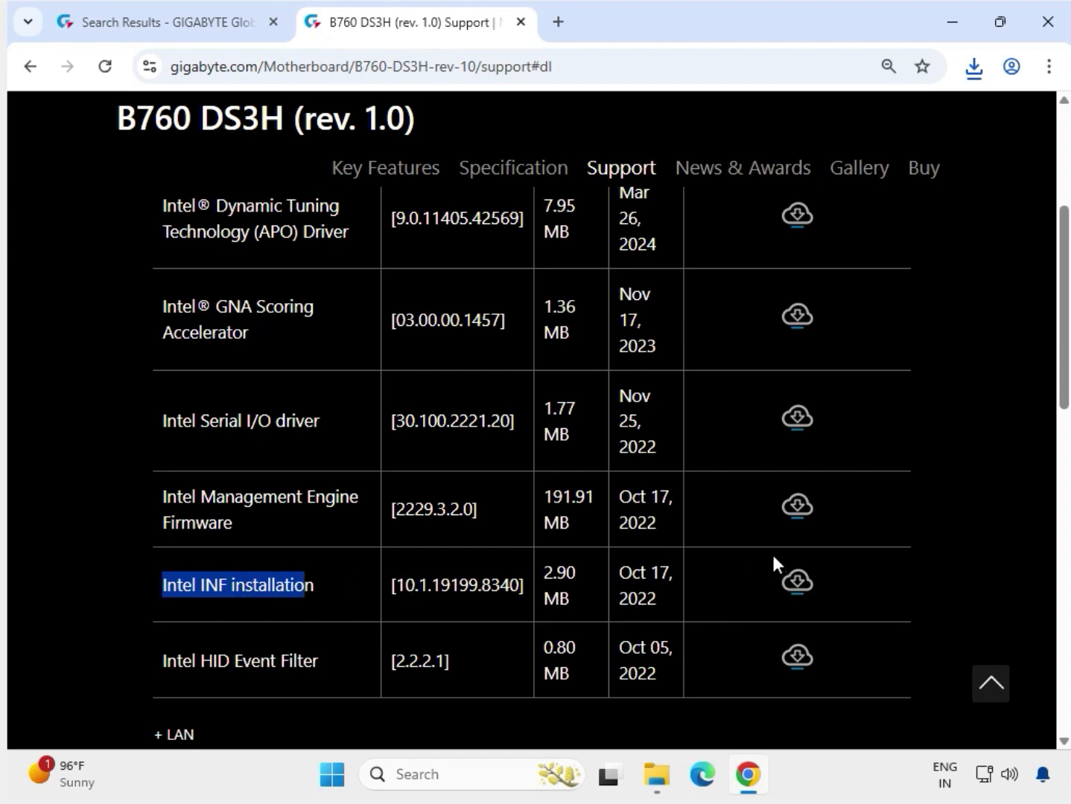
{"action": "left_click", "coordinate": [797, 587]}
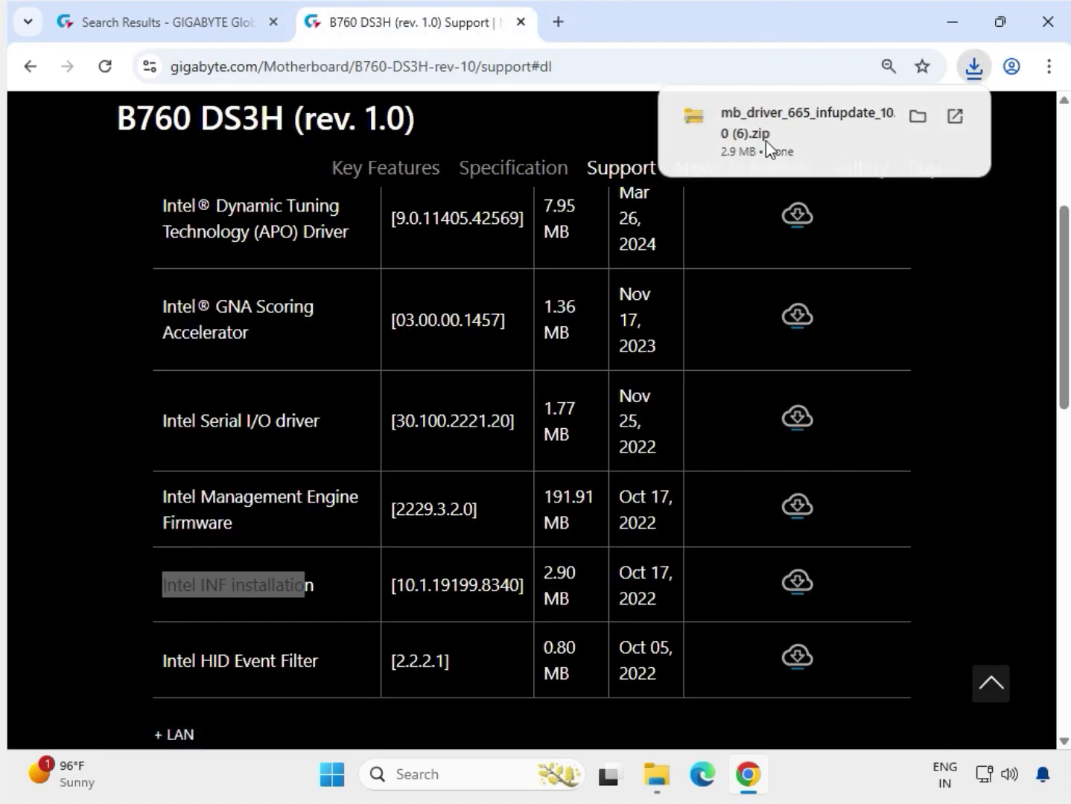
{"action": "left_click", "coordinate": [767, 143]}
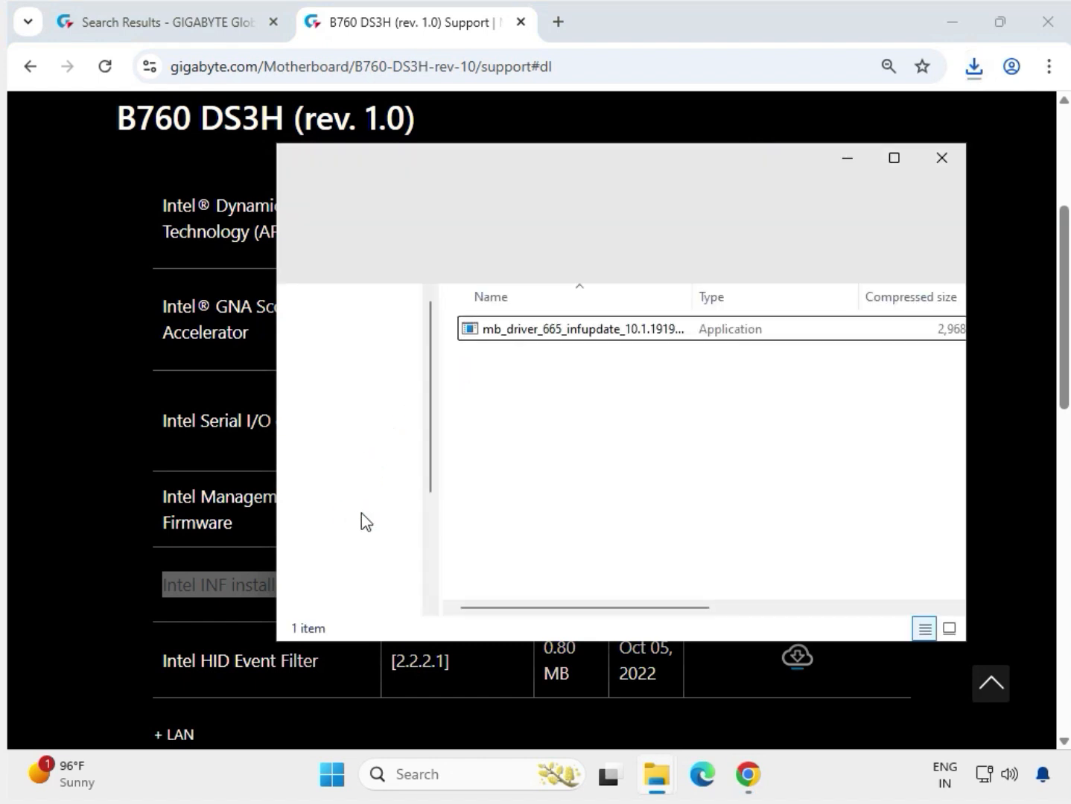
- Run the mb_driver_665_infupdate installer, allow it to make changes to the device, and close the archive window
{"action": "double_click", "coordinate": [551, 331]}
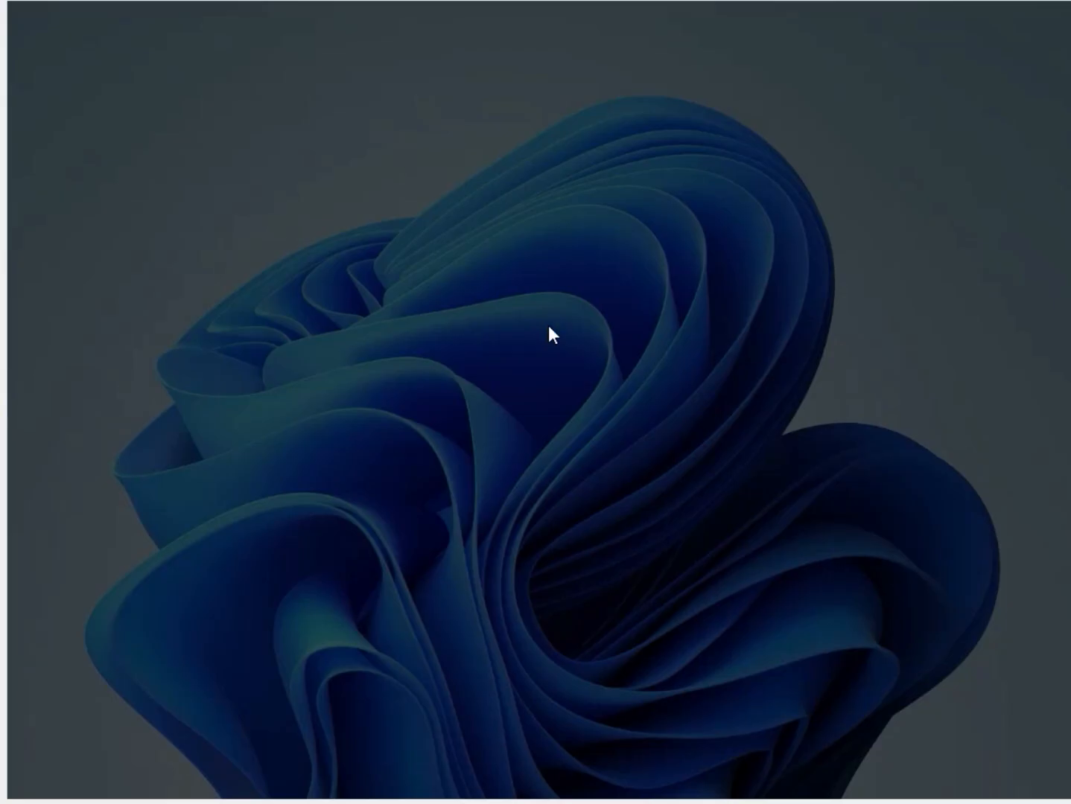
{"action": "left_click", "coordinate": [442, 560]}
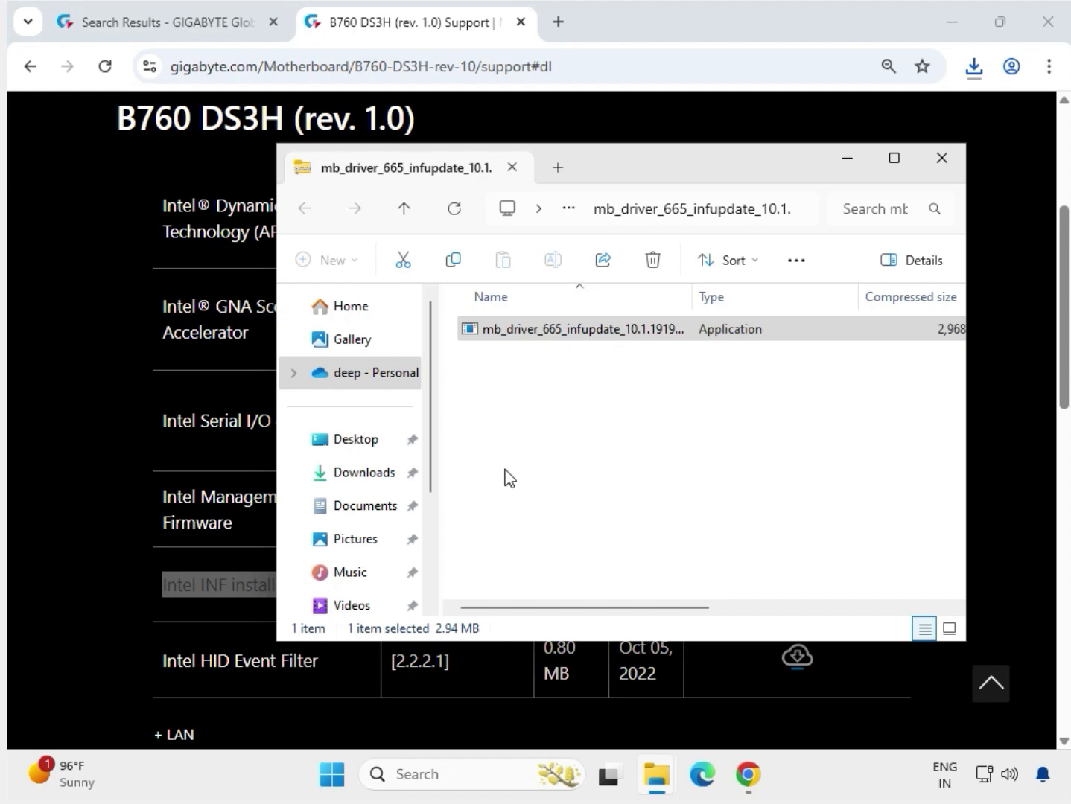
{"action": "left_click", "coordinate": [942, 158]}
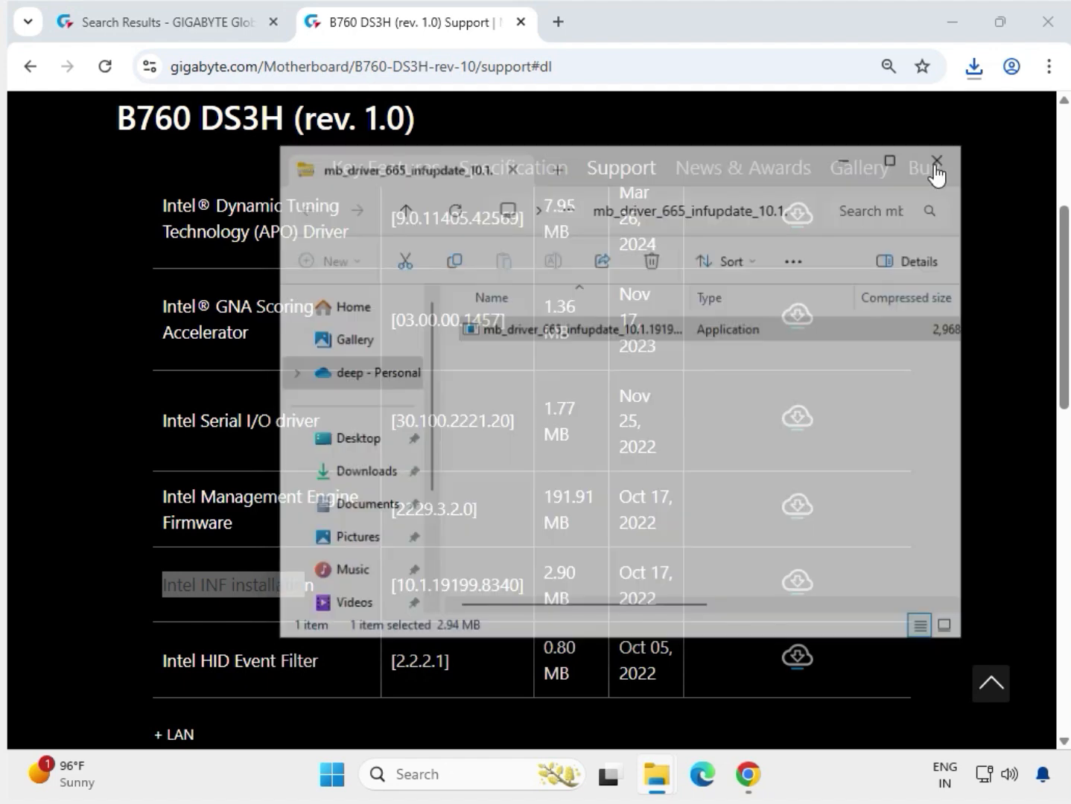
{"action": "left_click", "coordinate": [991, 346]}
- Download the Realtek LAN Driver version 11.24.0318.2025 from the LAN list and open its archive
{"action": "scroll", "coordinate": [982, 358], "scroll_direction": "down", "scroll_amount": 3}
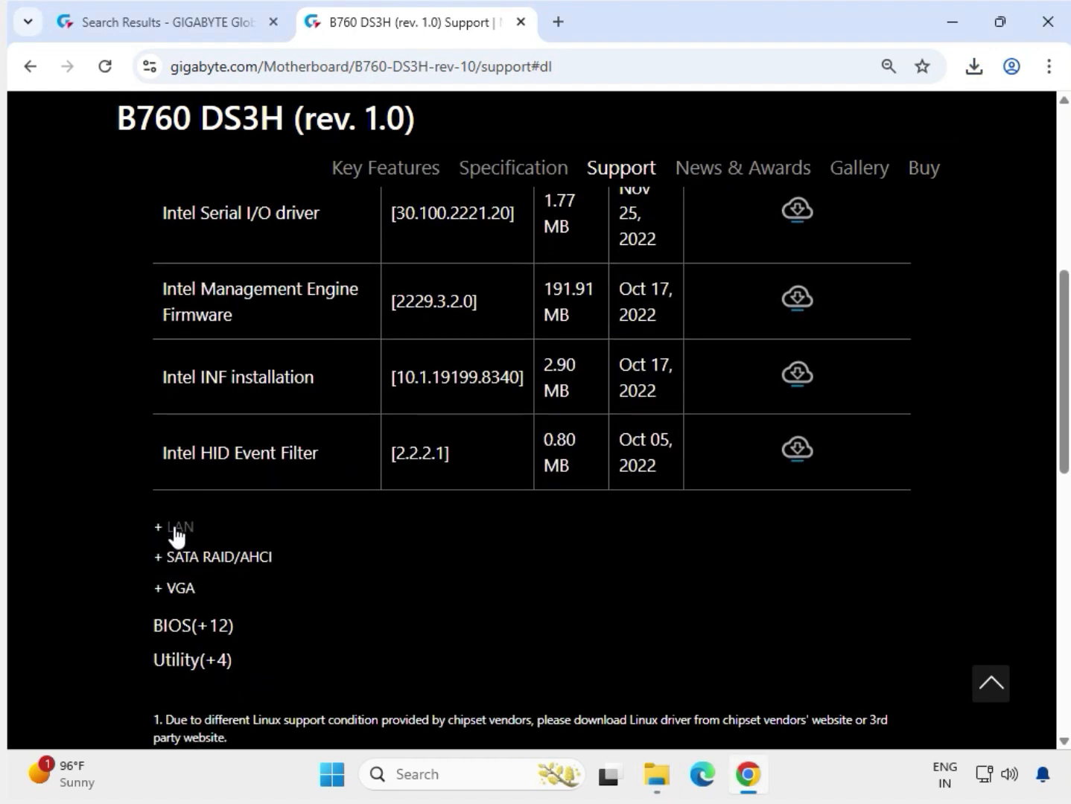
{"action": "left_click", "coordinate": [173, 525]}
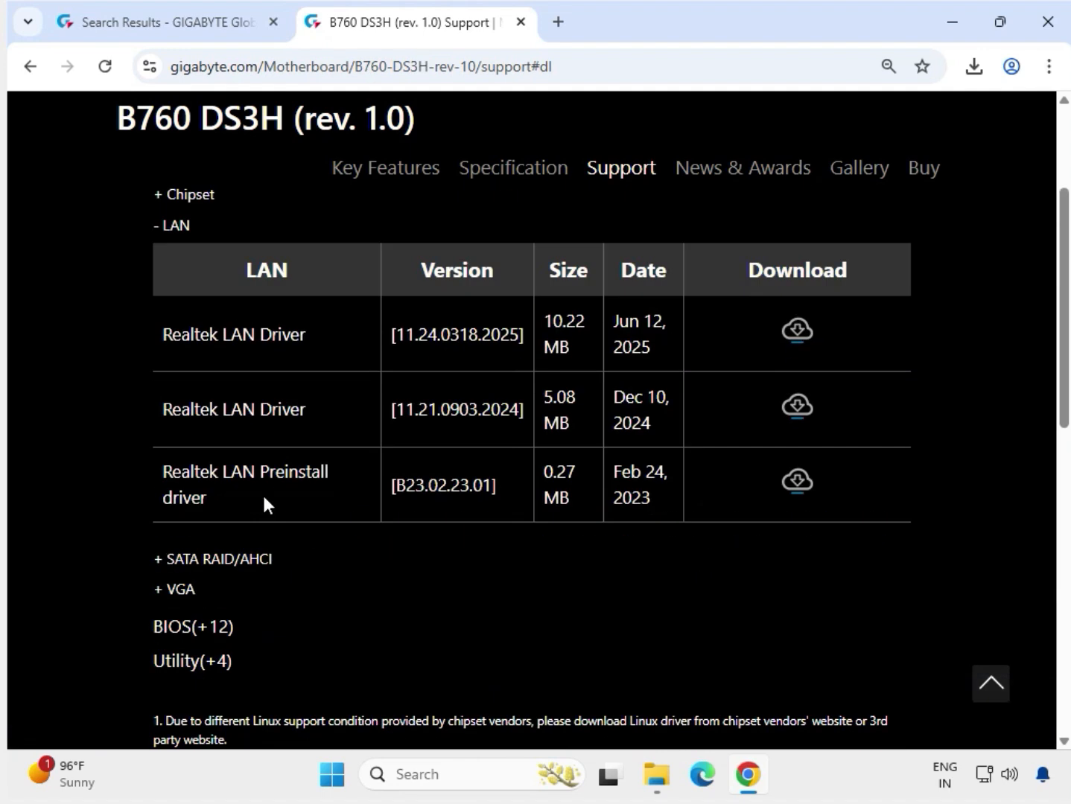
{"action": "left_click_drag", "start_coordinate": [151, 365], "coordinate": [633, 343]}
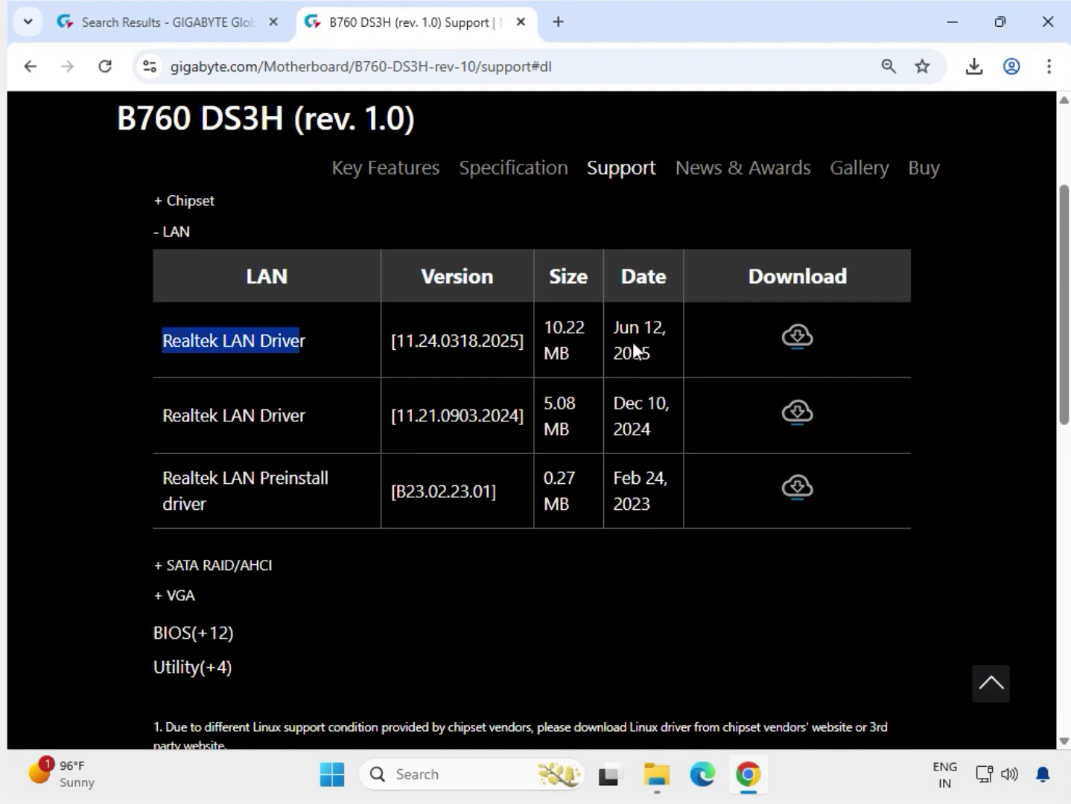
{"action": "left_click", "coordinate": [805, 348]}
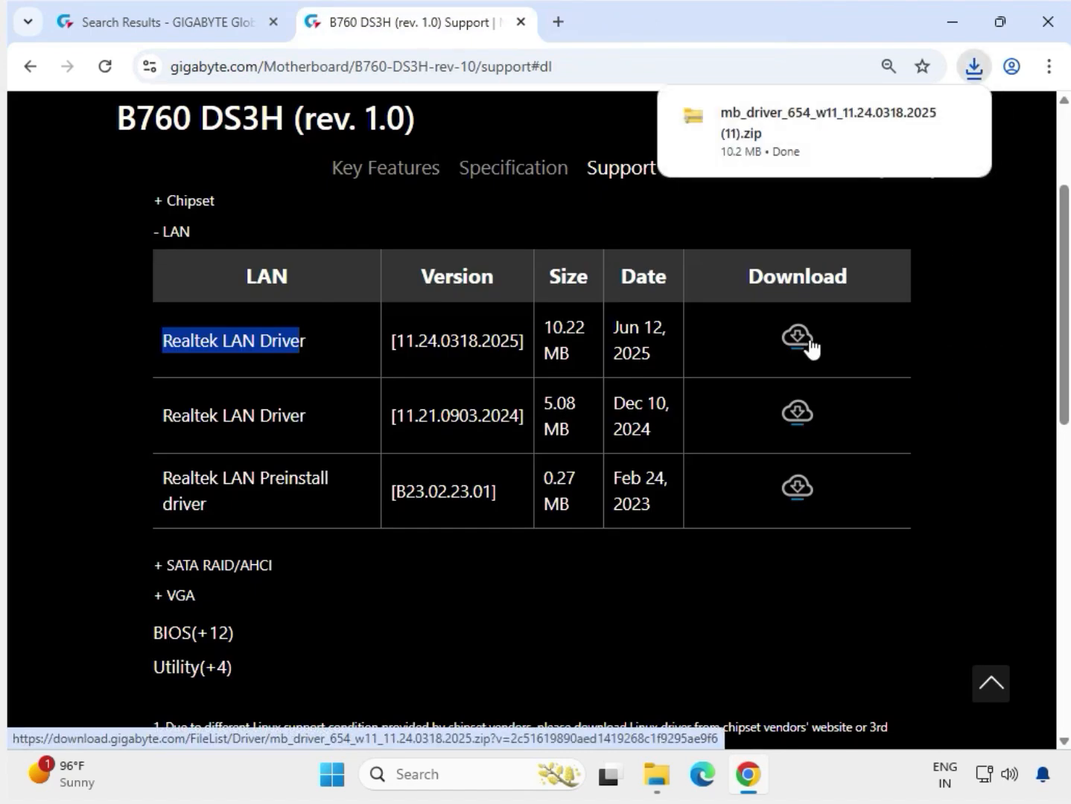
{"action": "left_click", "coordinate": [777, 152]}
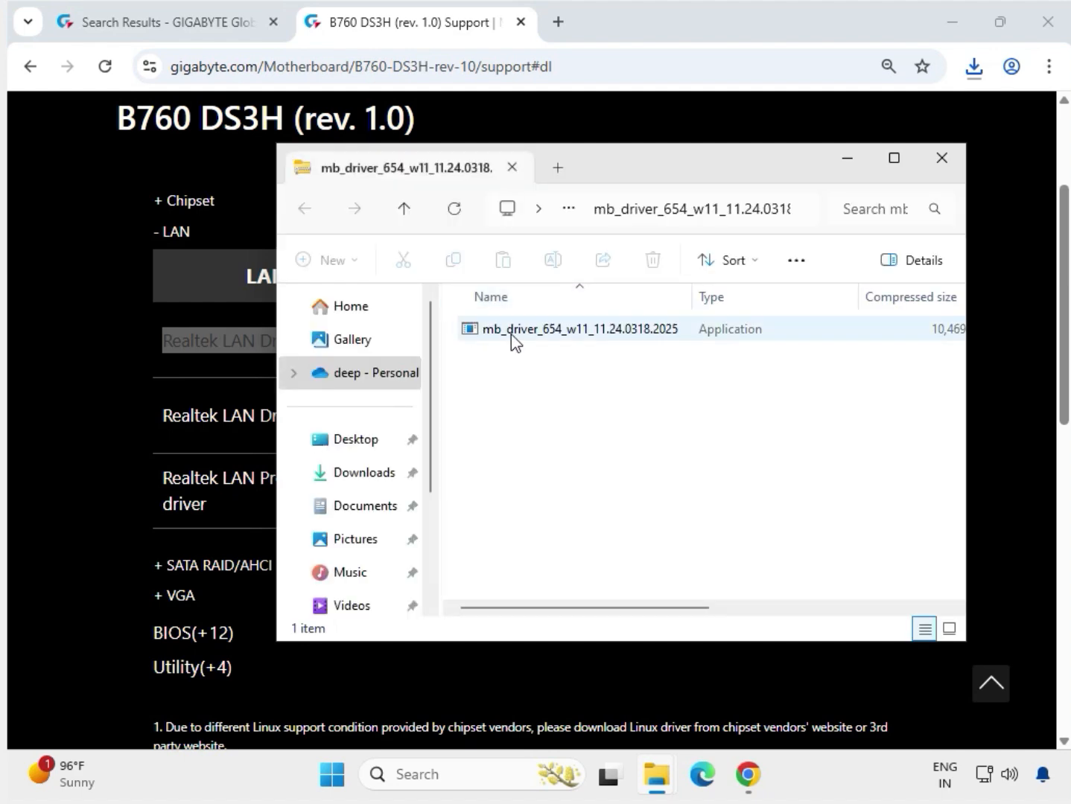
- Run the mb_driver_654_w11_11.24.0318.2025 installer with permission granted and close the archive window
{"action": "double_click", "coordinate": [512, 331]}
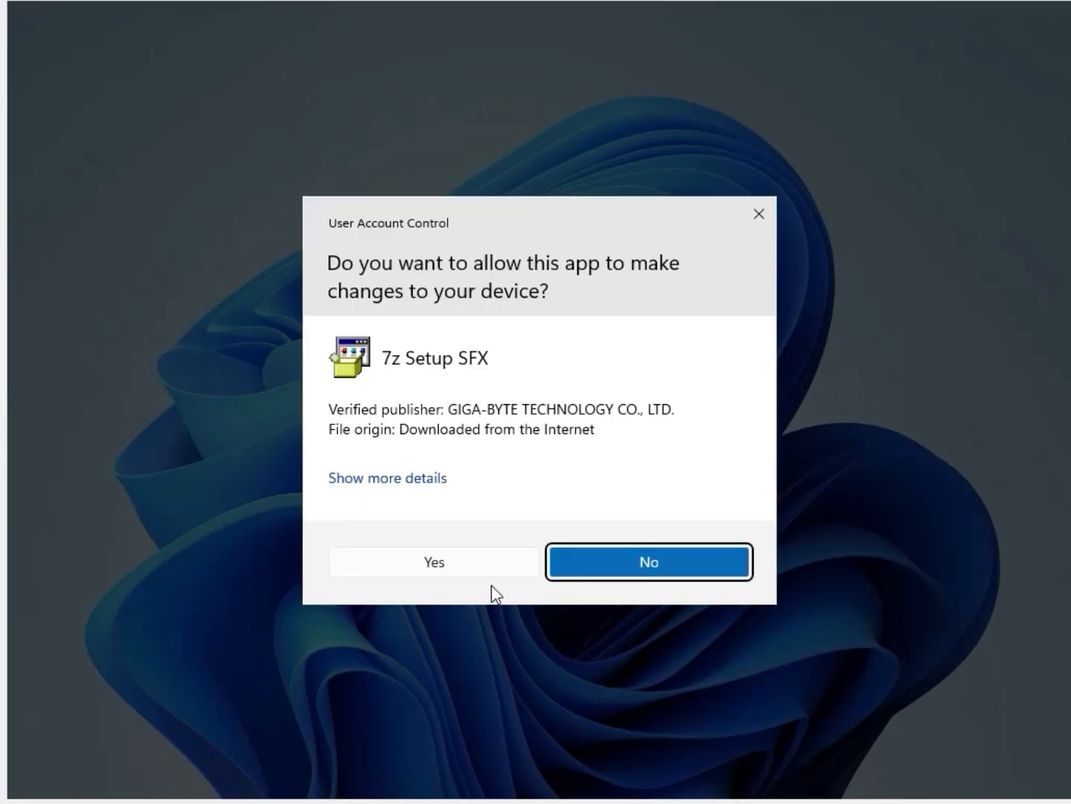
{"action": "left_click", "coordinate": [486, 572]}
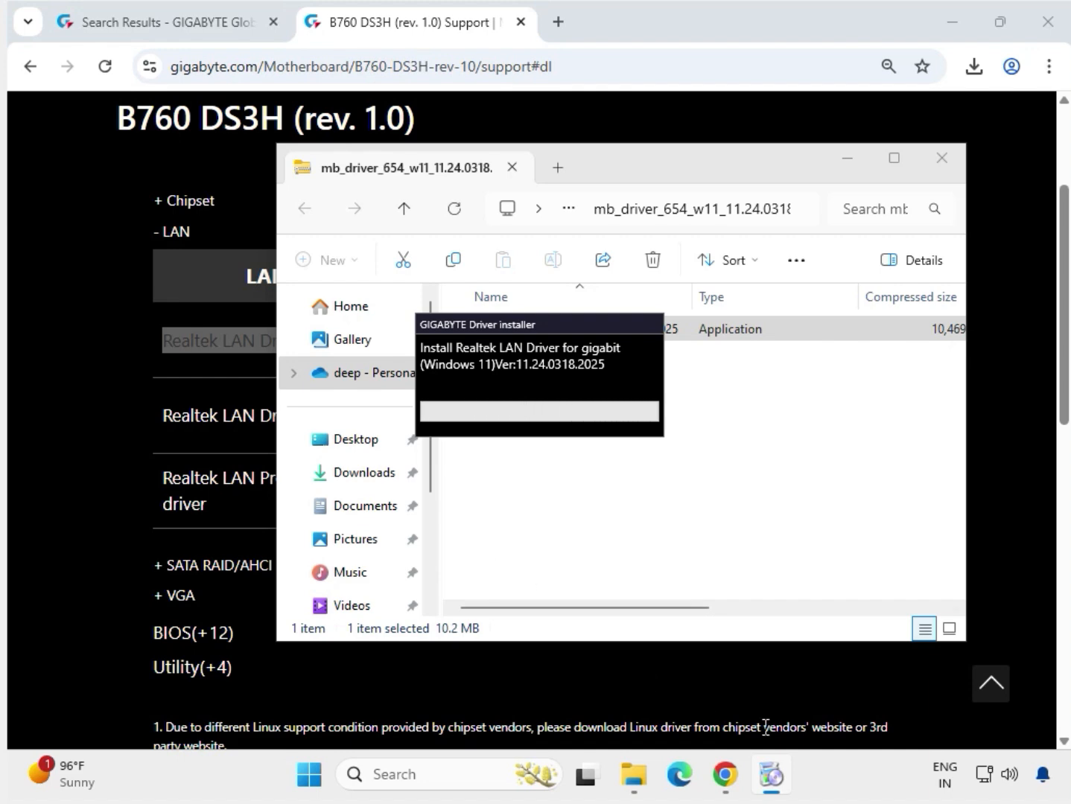
{"action": "left_click", "coordinate": [950, 157]}
{"action": "left_click", "coordinate": [946, 319]}
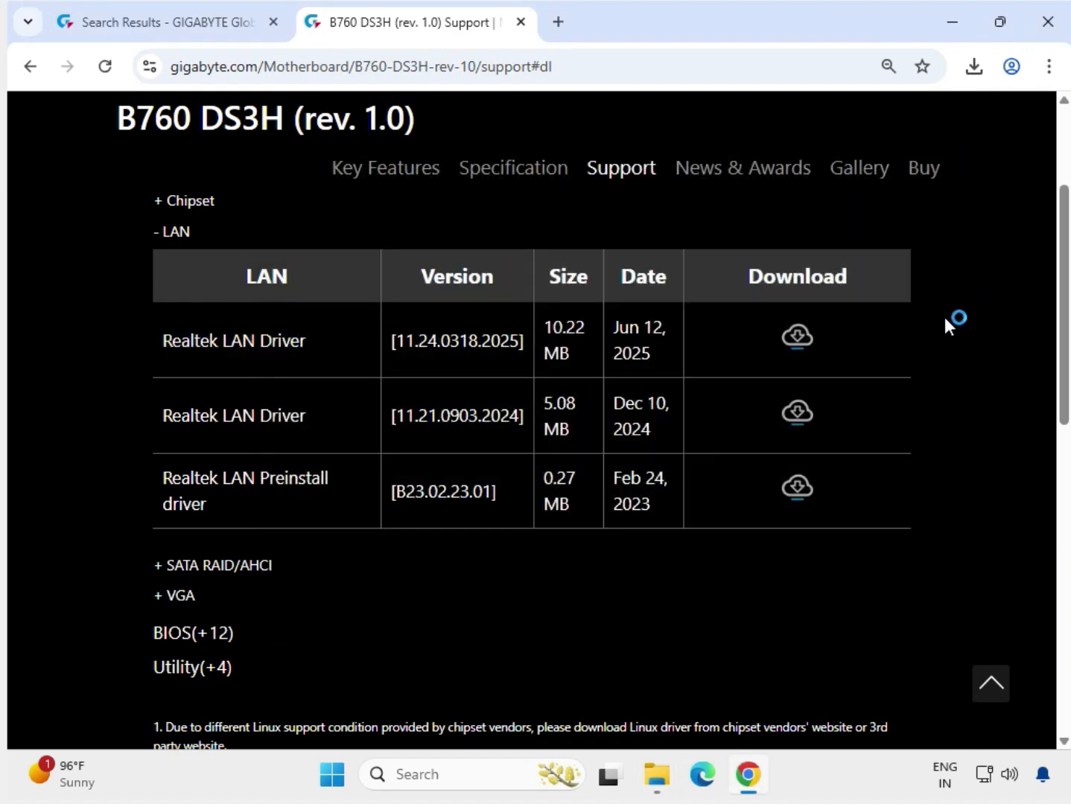
- Download the Intel Graphic Driver from the VGA list and select the installer in the mb_driver_666_graphicdch archive from the recent downloads
{"action": "left_click", "coordinate": [180, 598]}
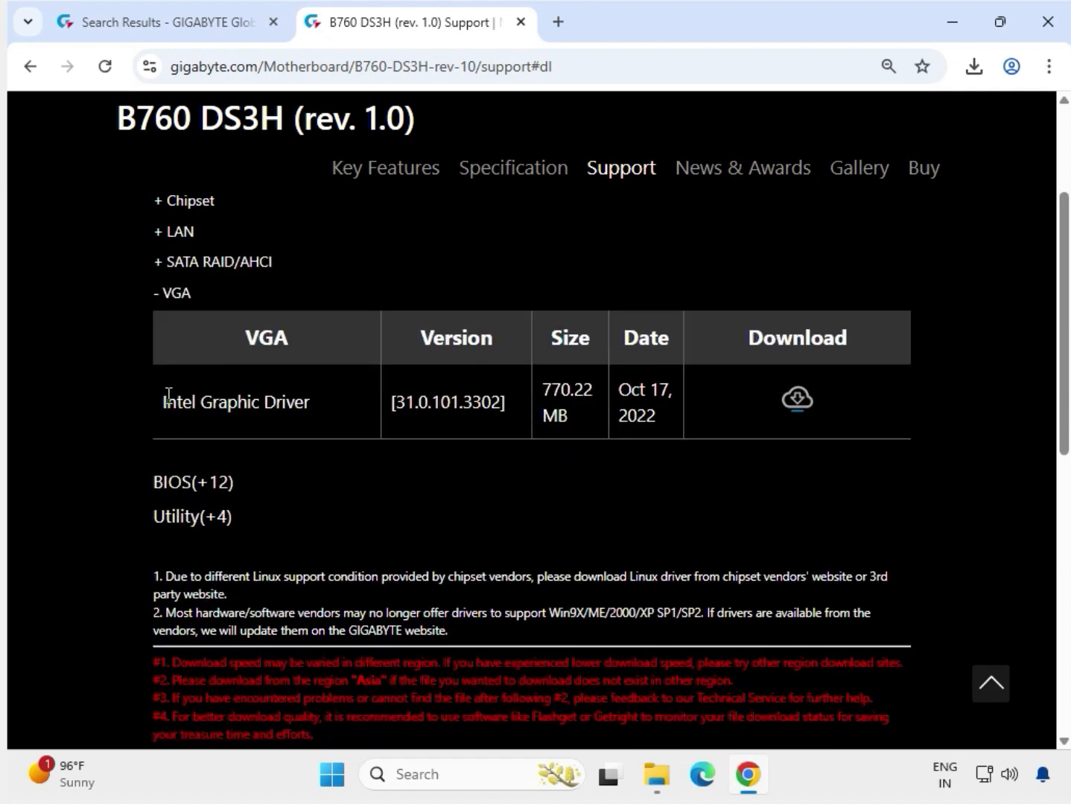
{"action": "triple_click", "coordinate": [236, 395]}
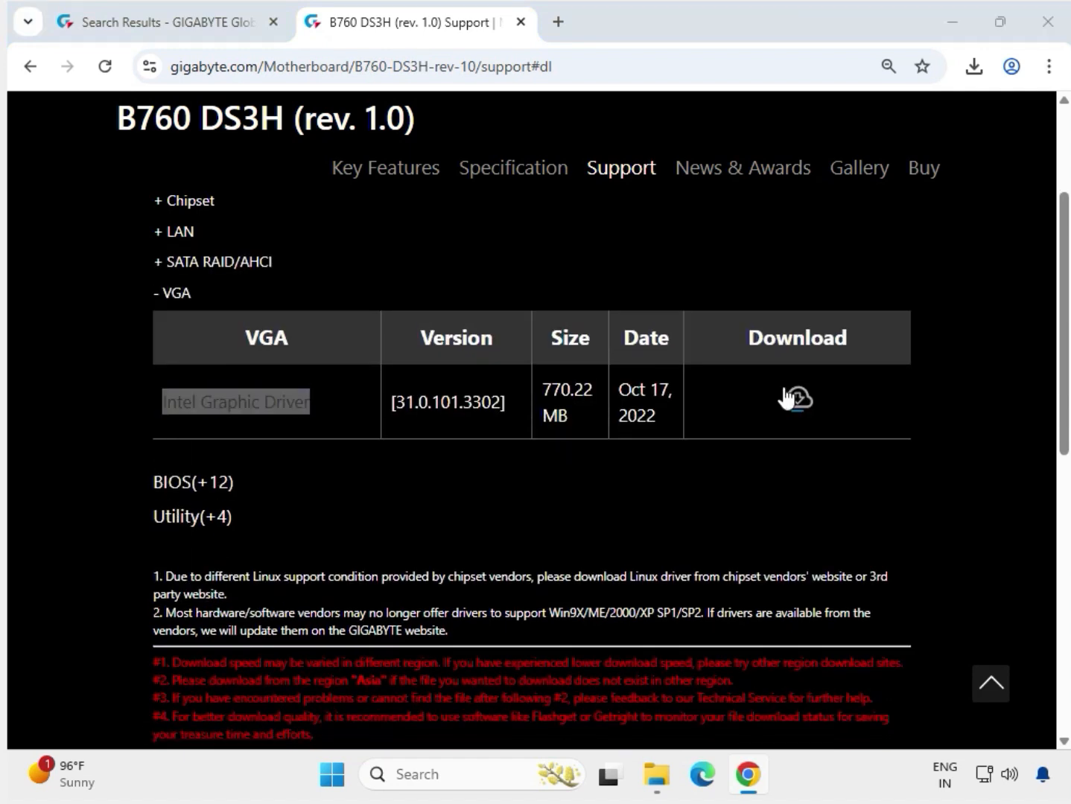
{"action": "left_click", "coordinate": [797, 402]}
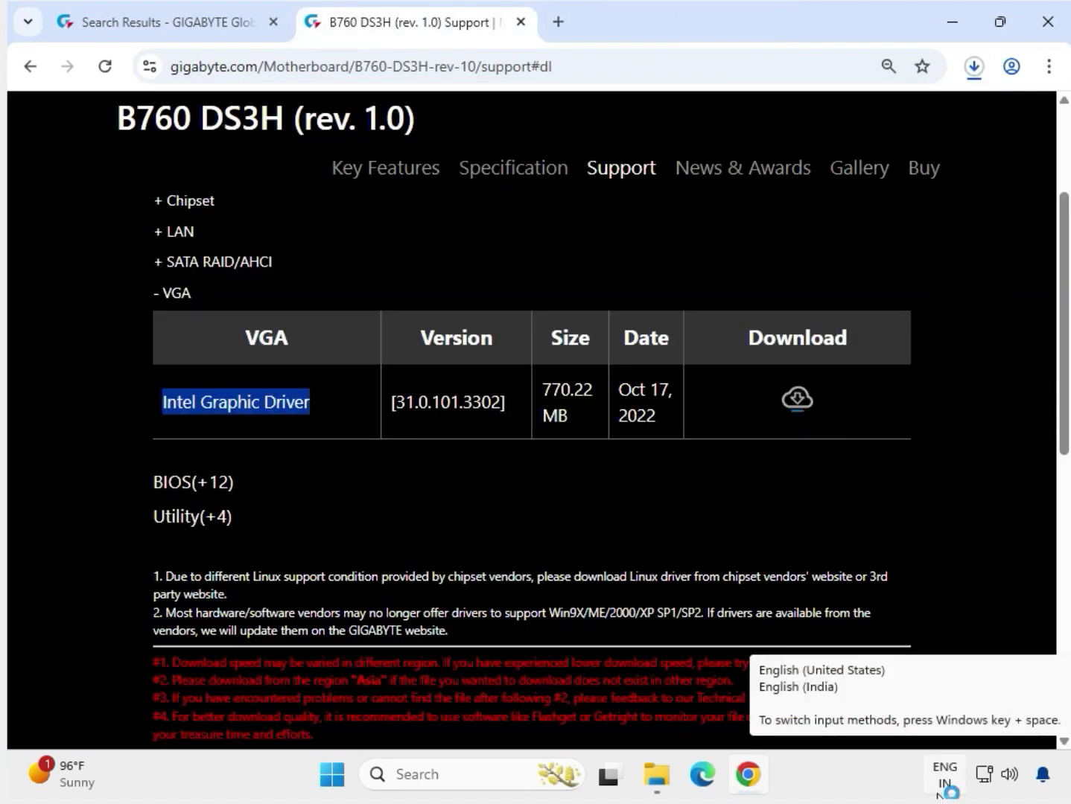
{"action": "left_click", "coordinate": [974, 66]}
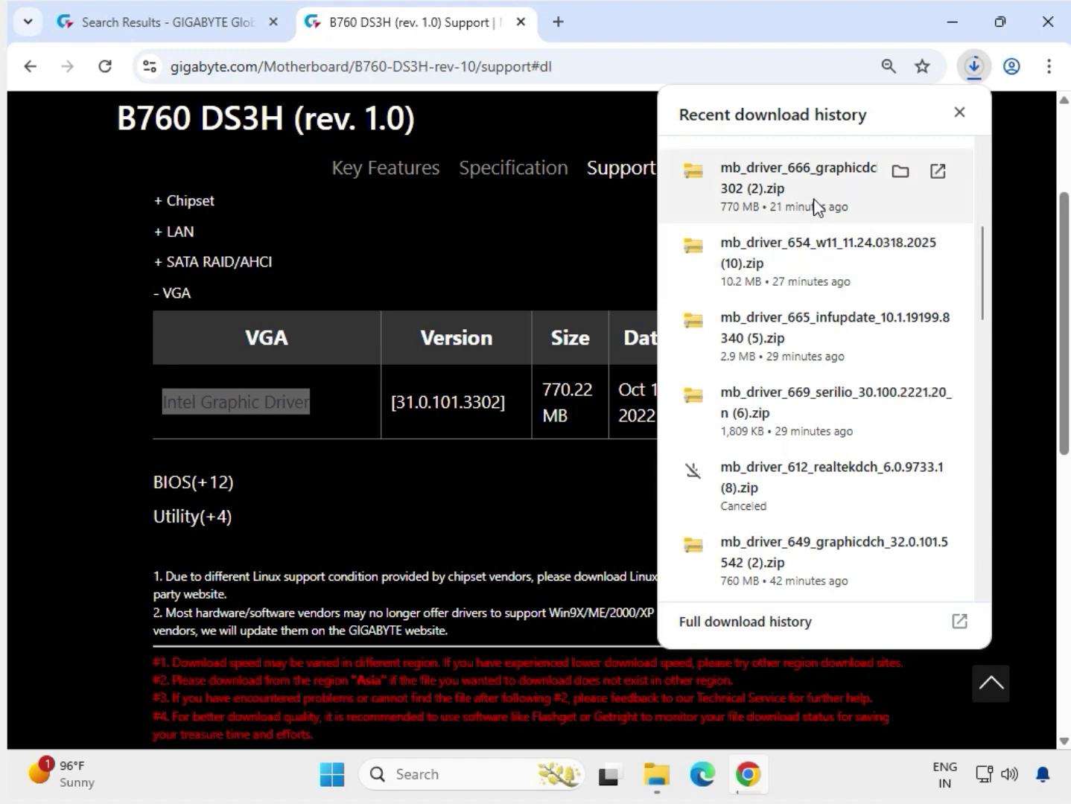
{"action": "left_click", "coordinate": [743, 207]}
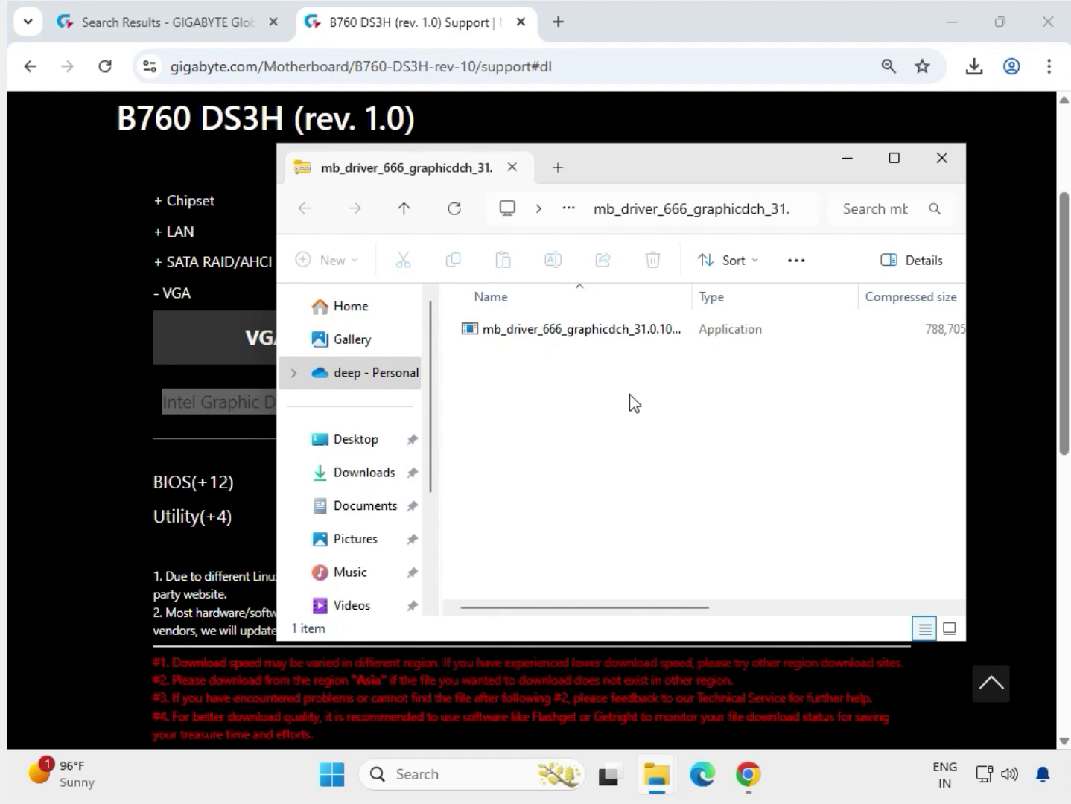
{"action": "left_click", "coordinate": [610, 336]}
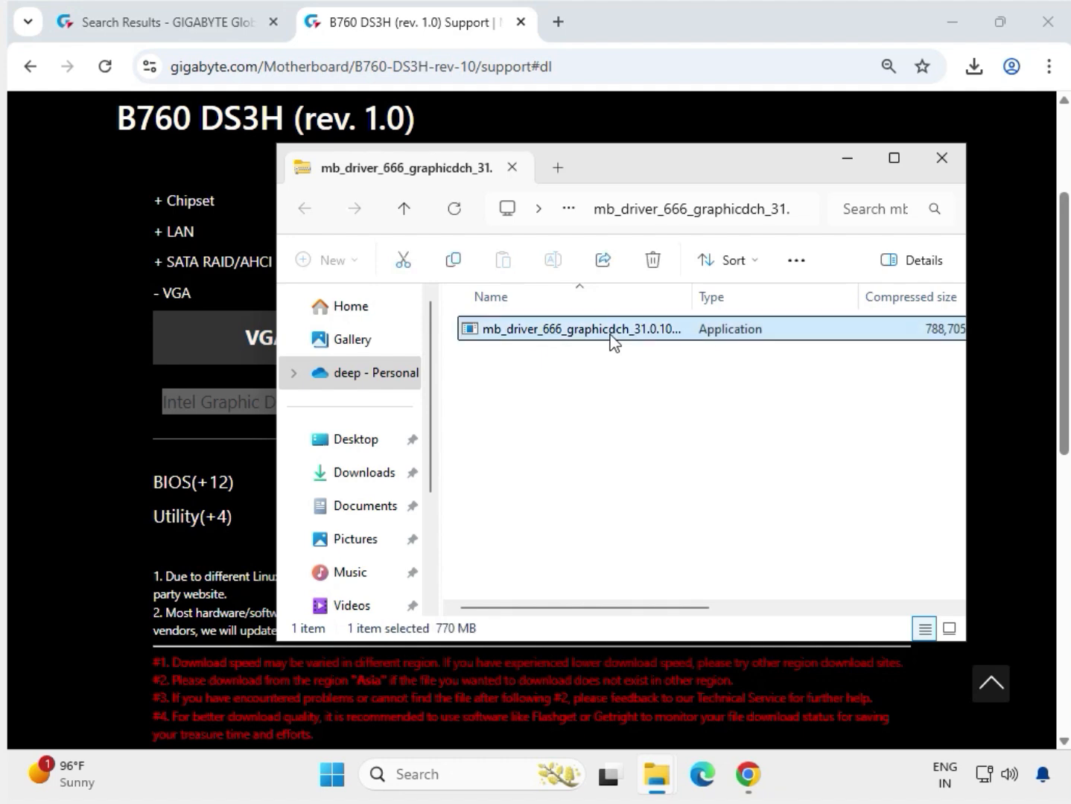